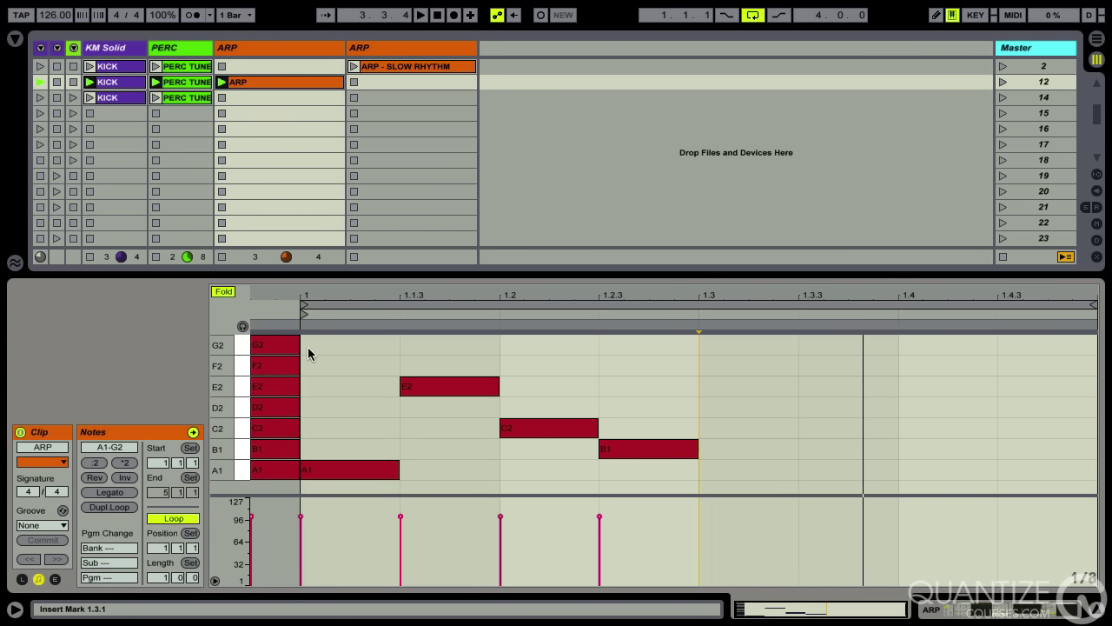
Step: Duplicate the A1, E2, C2 and B1 notes right after themselves and play the loop
left_click_drag(307, 347, 654, 493)
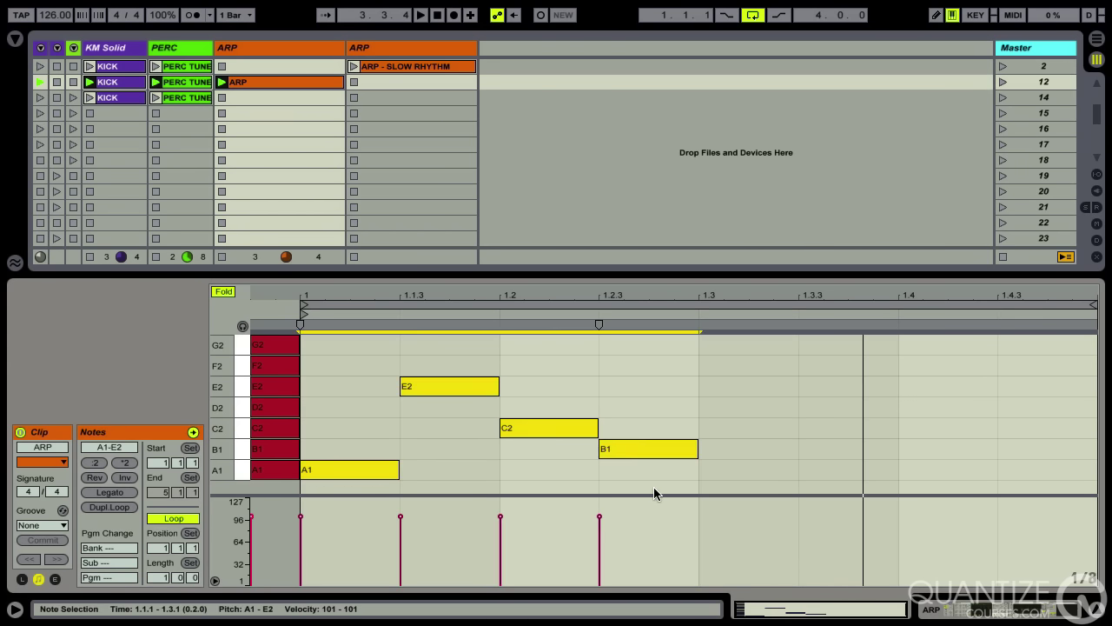
key("ctrl+d")
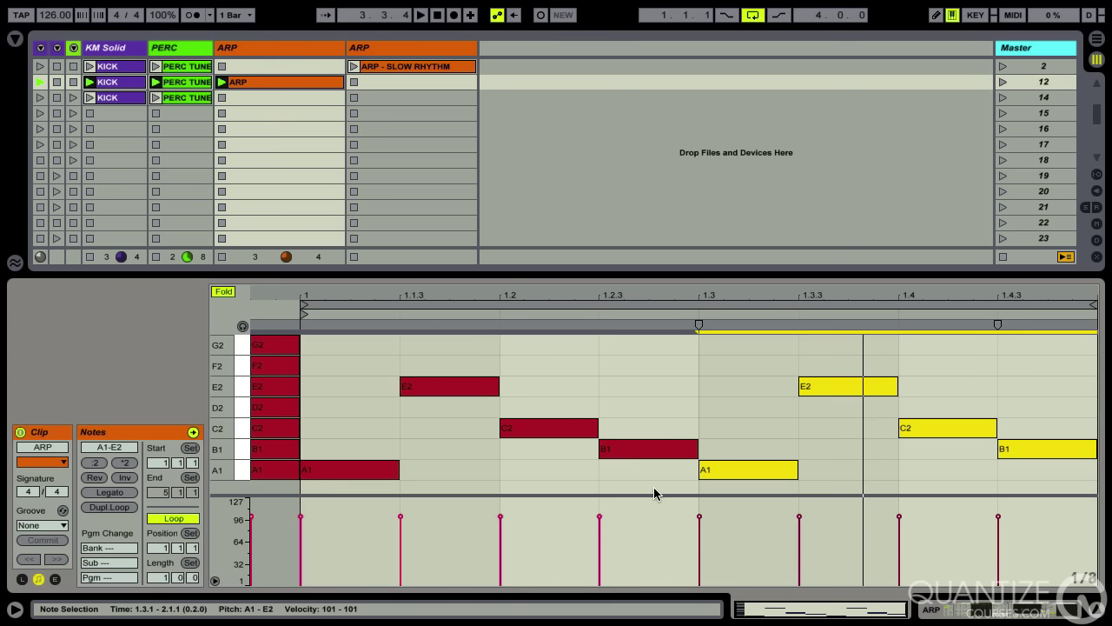
left_click(706, 304)
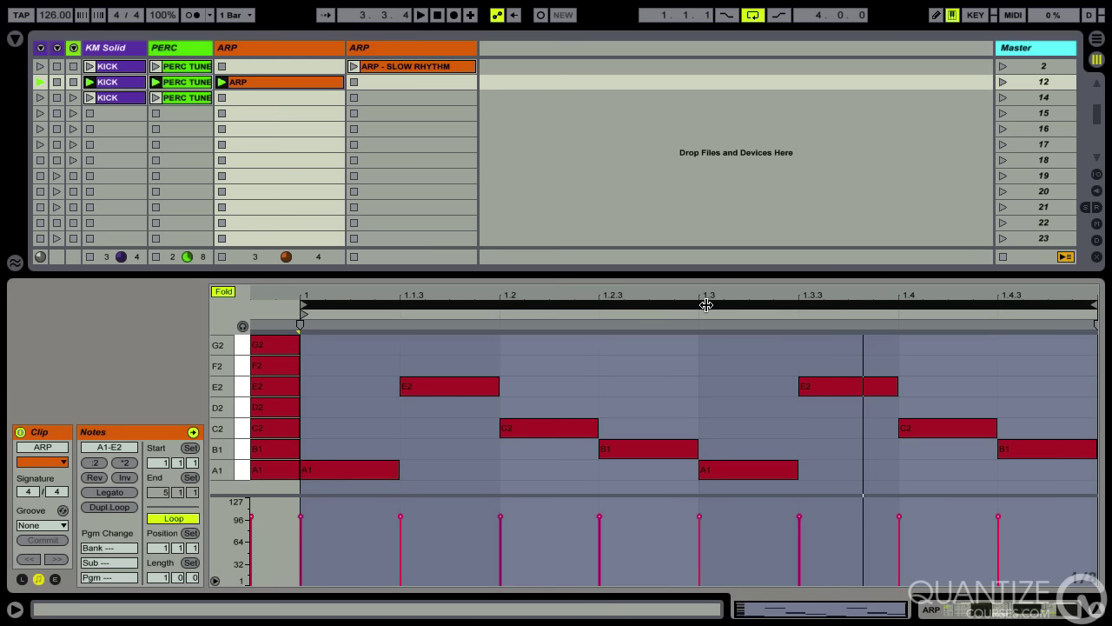
key("space")
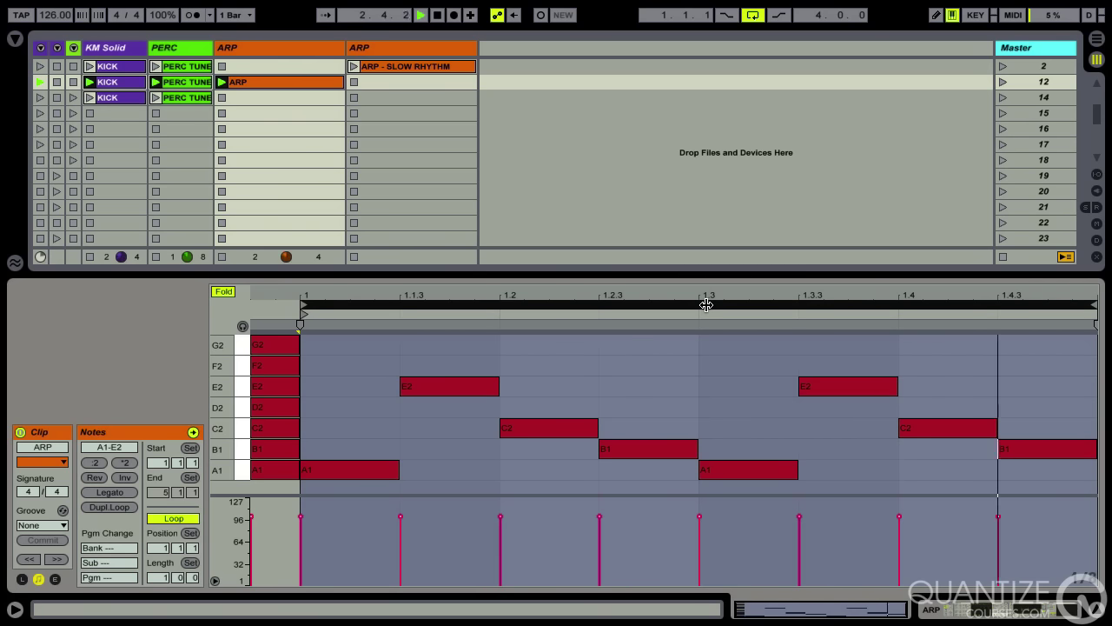
left_click(172, 84)
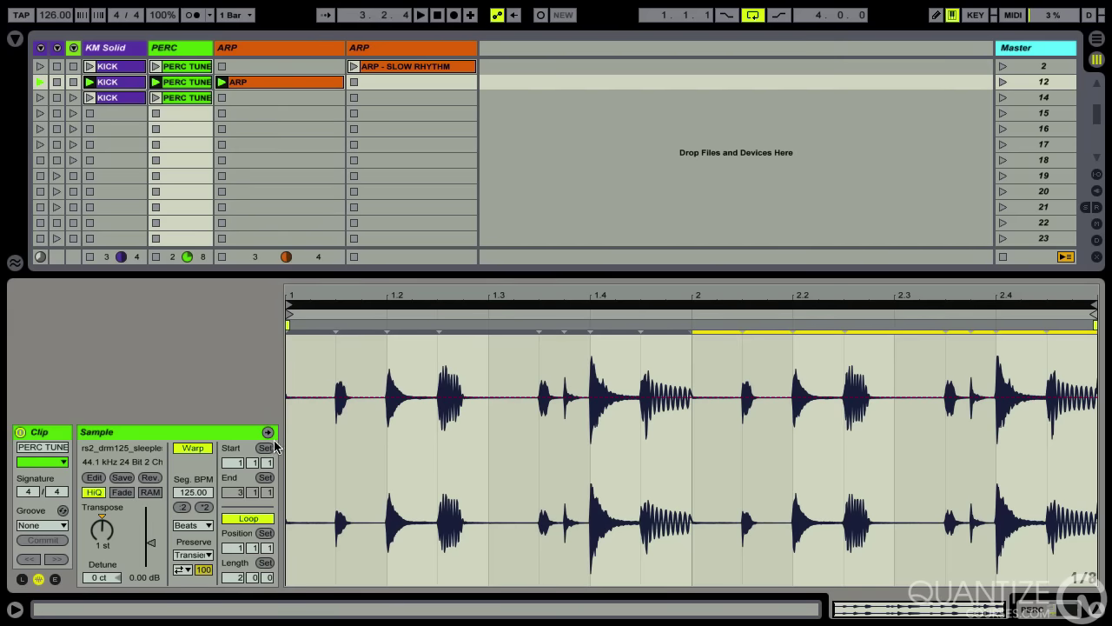
left_click_drag(287, 446, 500, 458)
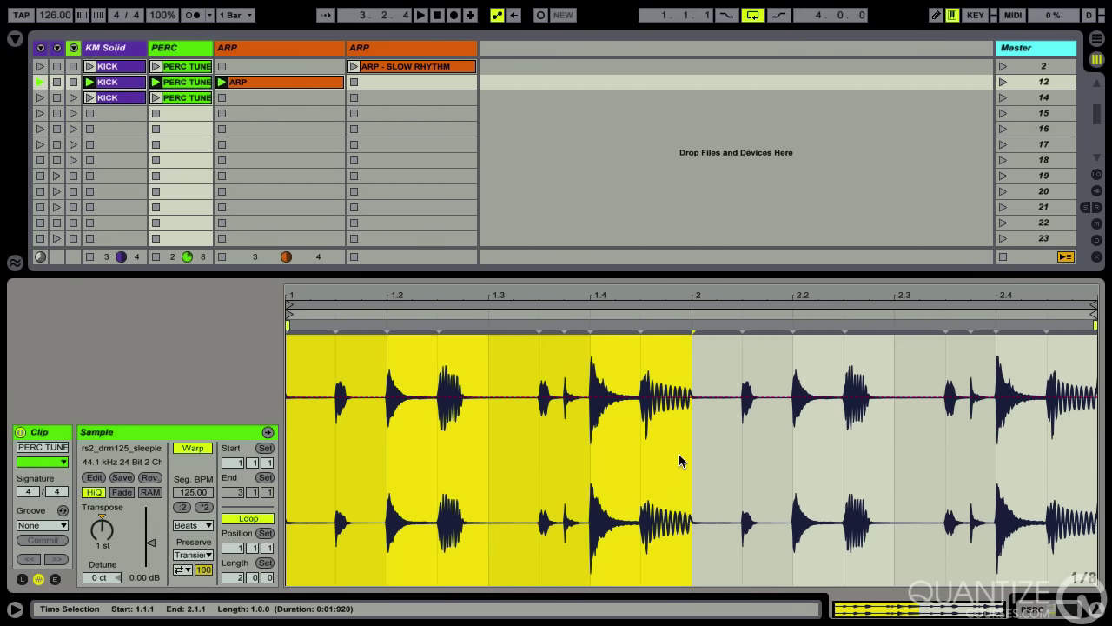
left_click_drag(693, 449, 1076, 452)
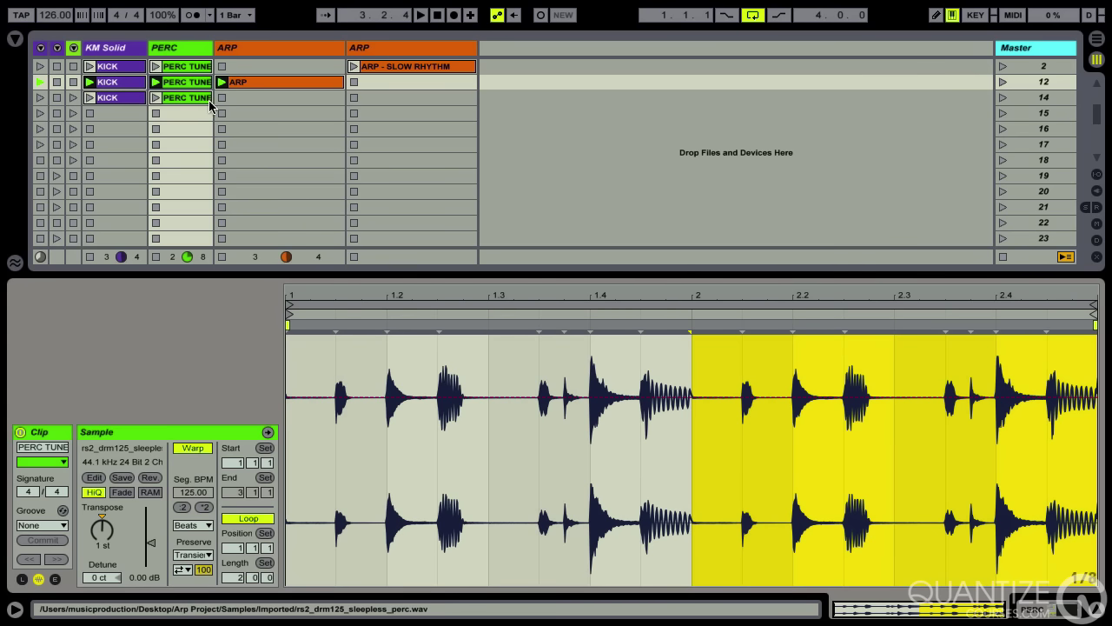
double_click(252, 85)
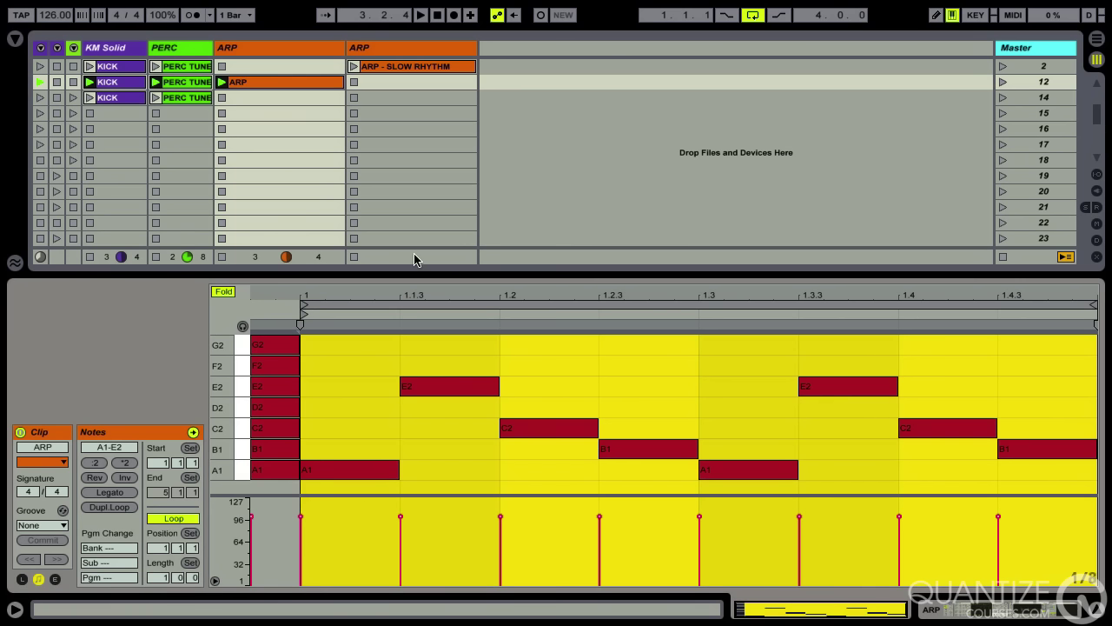
Step: Delete B1 and all the repeated notes from the ARP clip
left_click(449, 435)
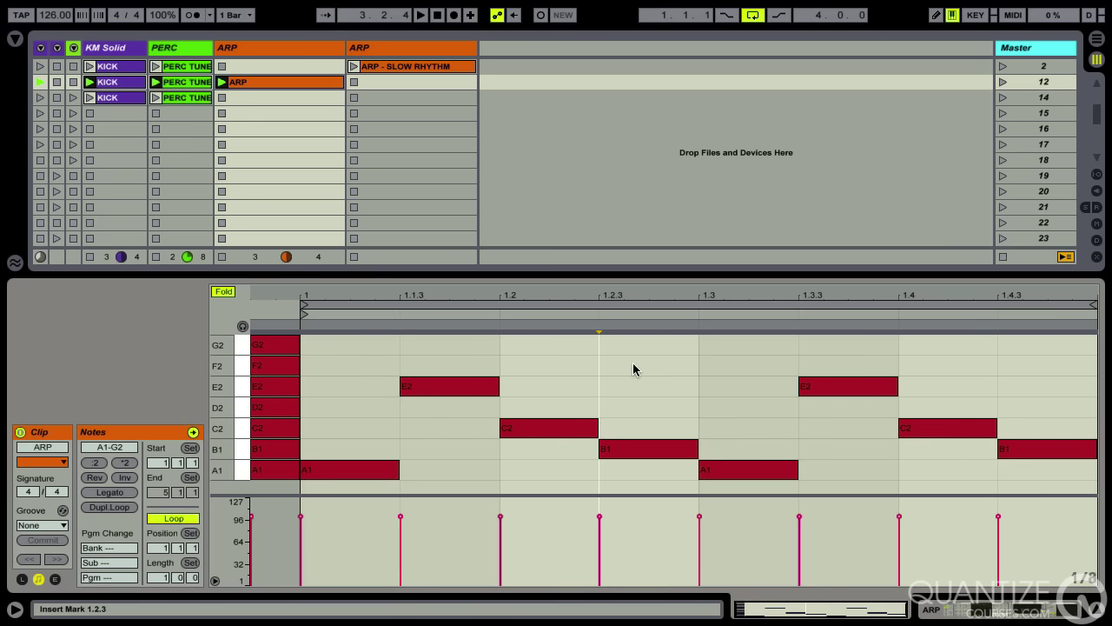
left_click_drag(629, 365, 1020, 499)
key("Delete")
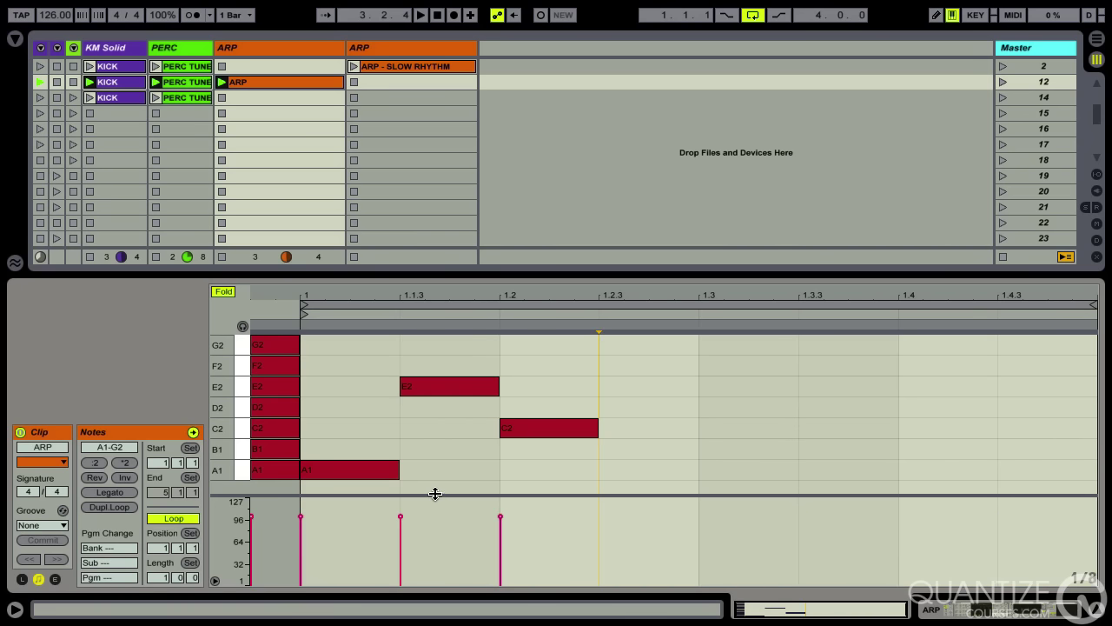
Step: Reposition the notes so E2 sits at 1.1.3 and C2 at 1.2
left_click(384, 392)
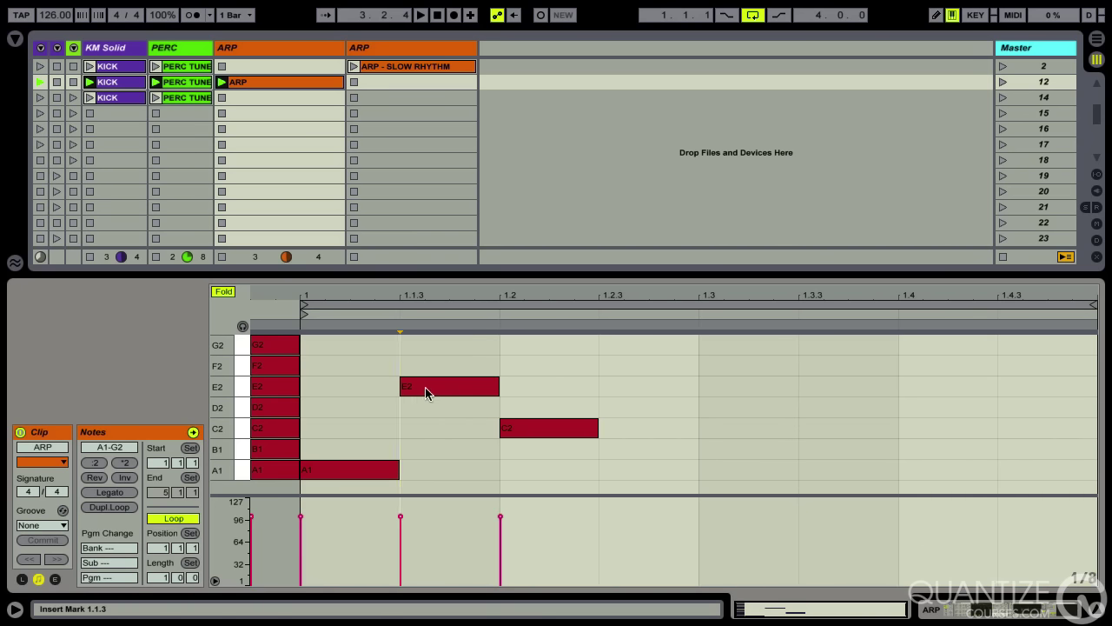
left_click_drag(430, 385, 332, 389)
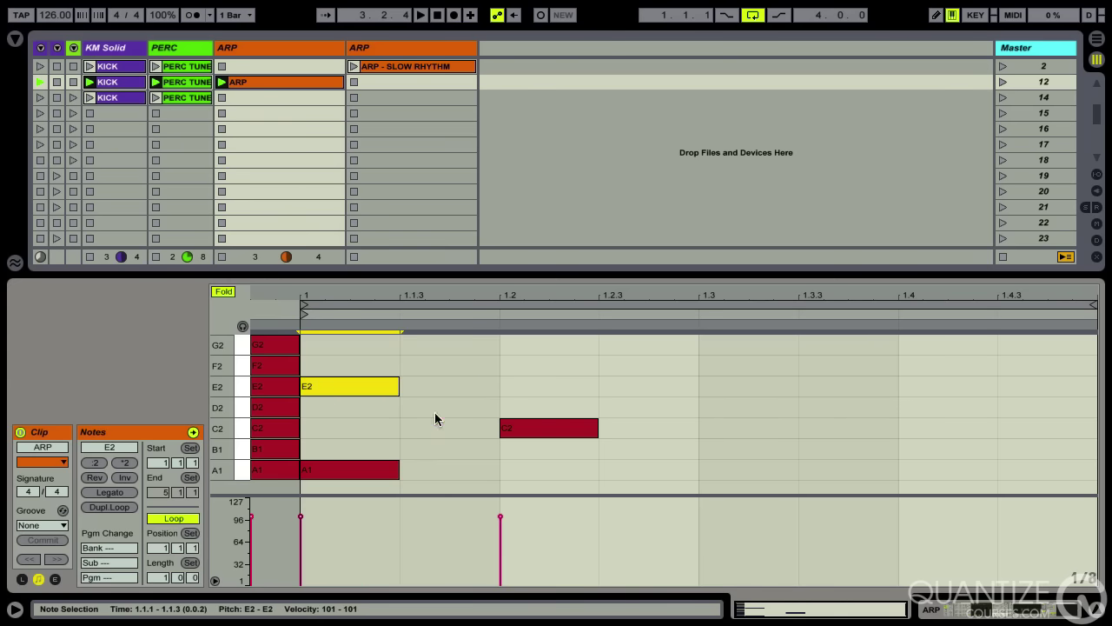
left_click(543, 432)
left_click_drag(543, 432, 352, 431)
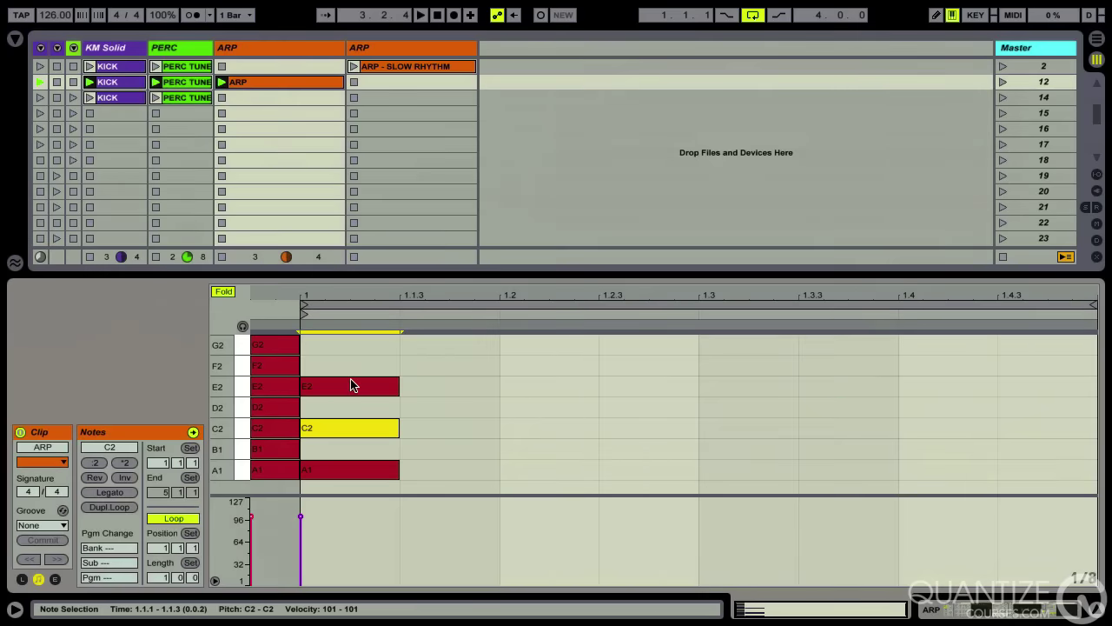
key("Right")
key("Right")
left_click(353, 386)
key("Right")
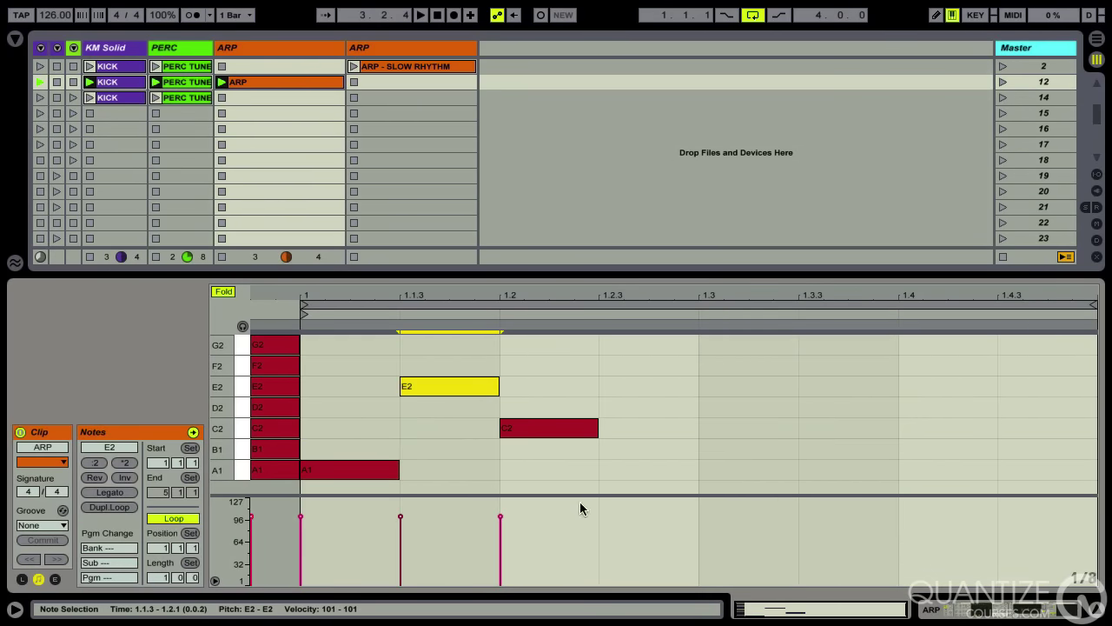
Step: Select the A1–E2–C2 notes and duplicate the phrase once after itself
left_click_drag(583, 467, 307, 347)
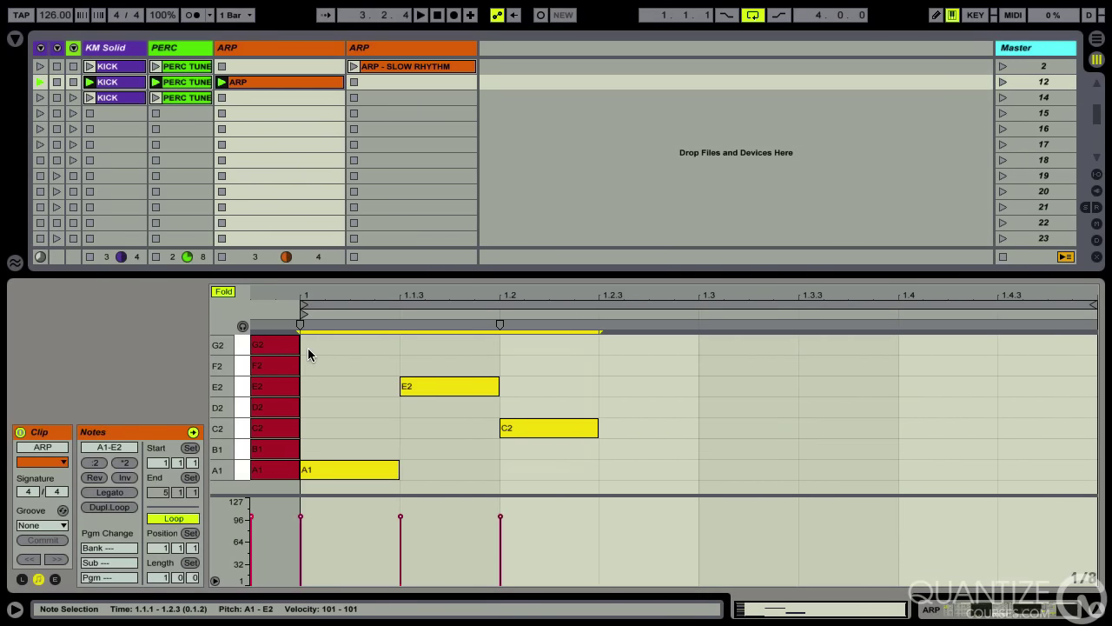
key("ctrl+d")
key("ctrl+d")
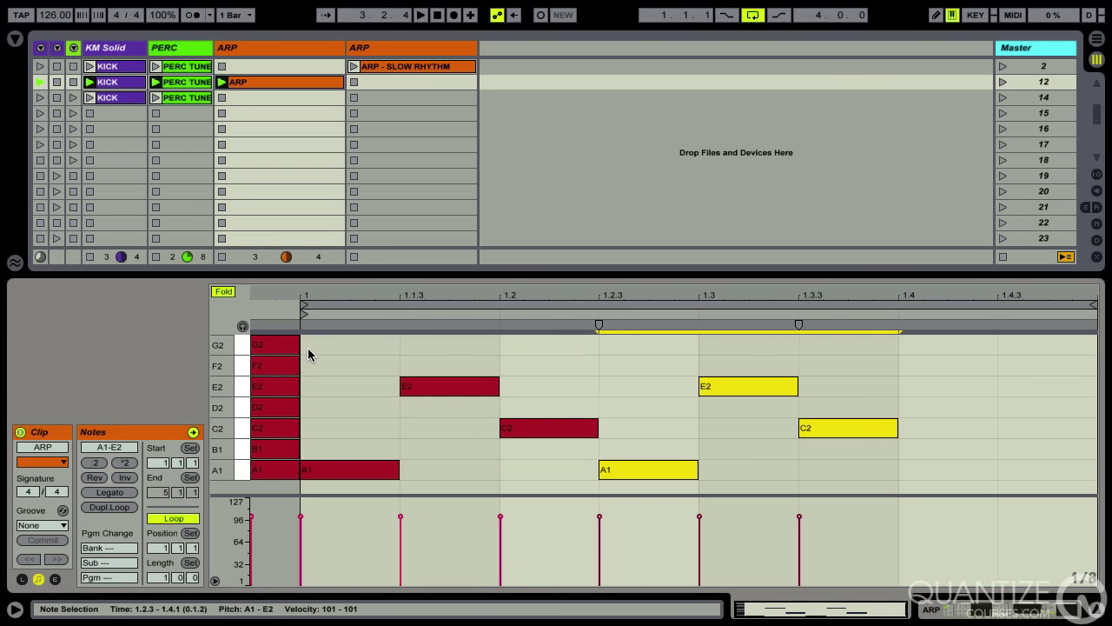
key("ctrl+z")
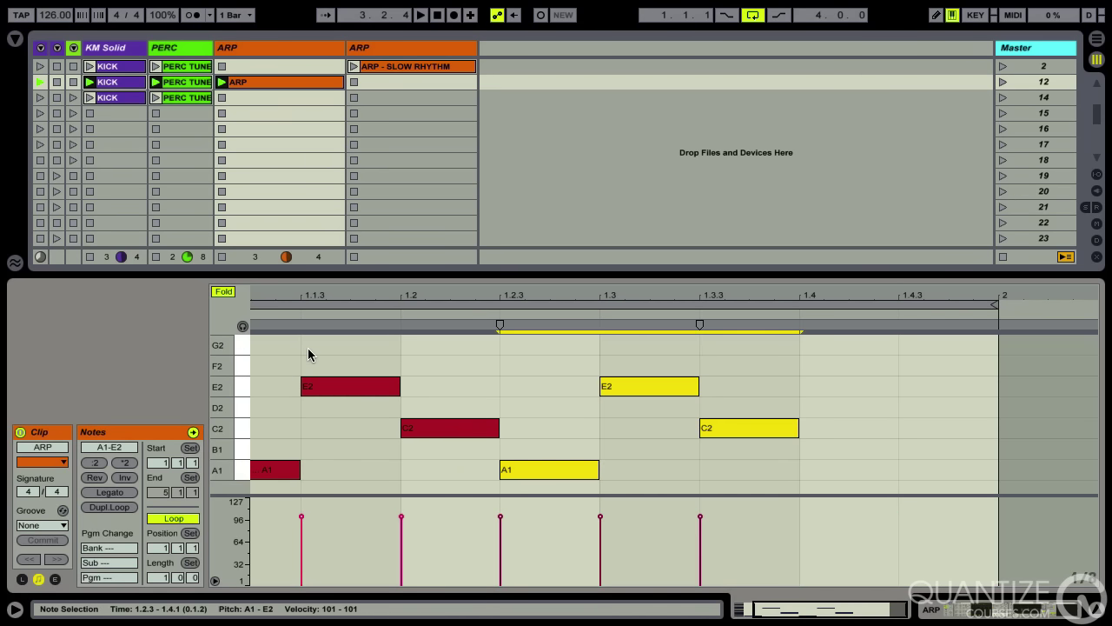
scroll(418, 404, "left", 2)
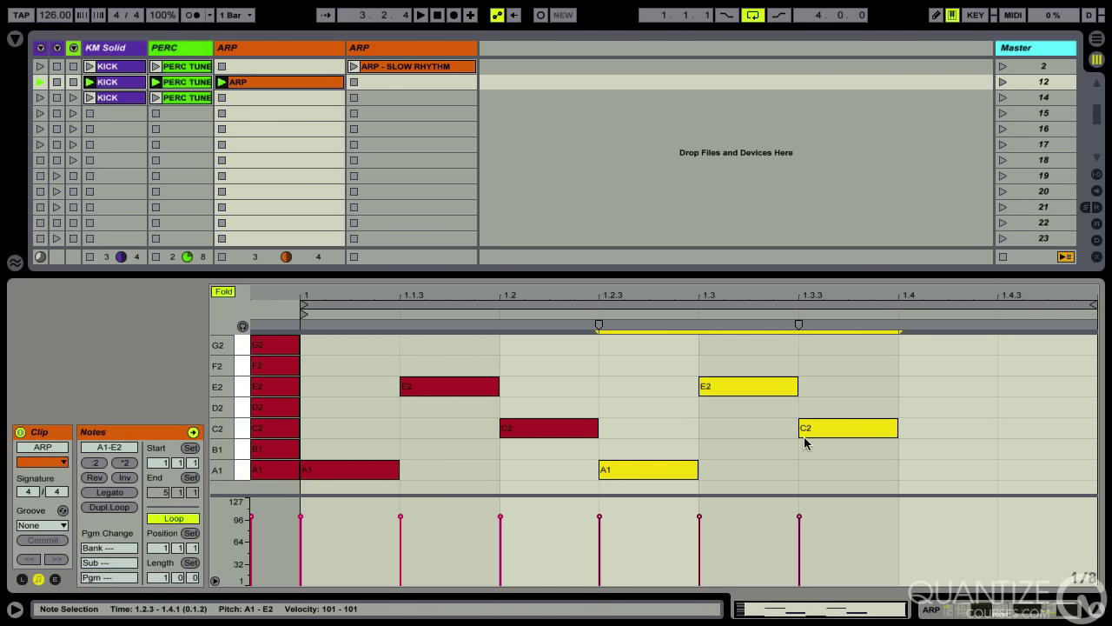
key("ctrl+d")
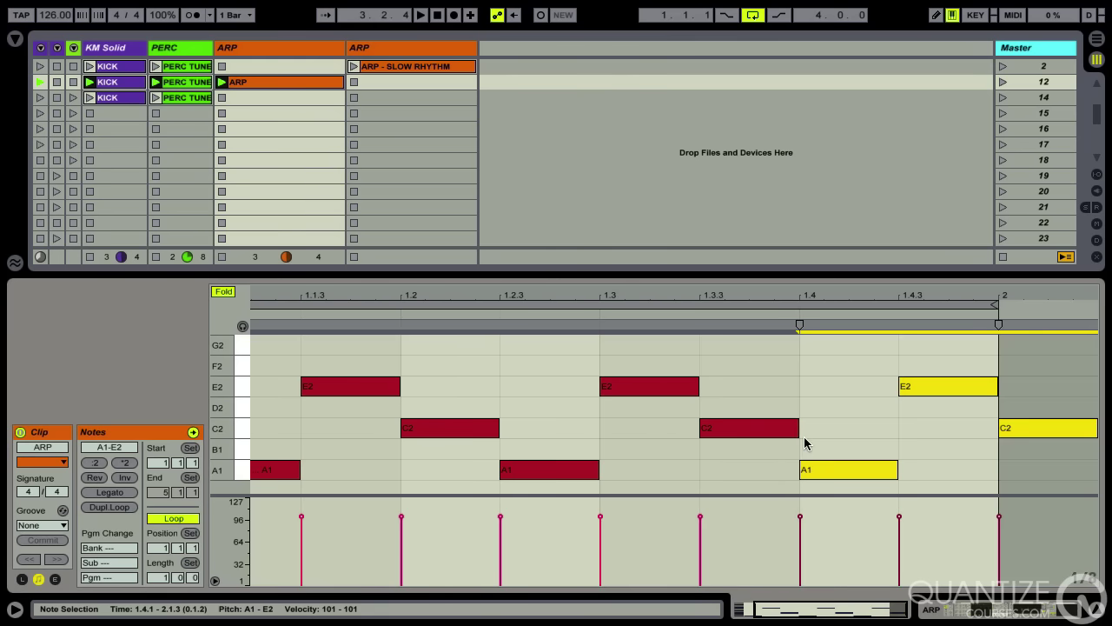
Step: Keep duplicating the phrase up to bar 5, then select bars 1 through 5
left_click(804, 443)
left_click_drag(813, 368, 1046, 492)
key("ctrl+d")
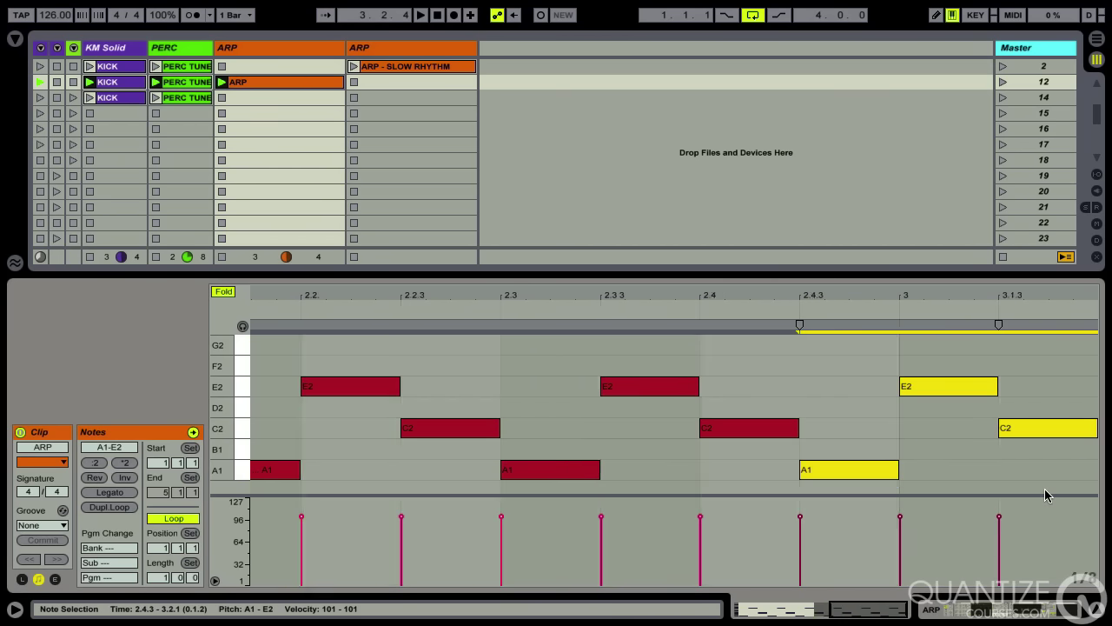
key("ctrl+d")
key("ctrl+d")
key("ctrl+d")
key("ctrl+d")
key("ctrl+d")
key("ctrl+d")
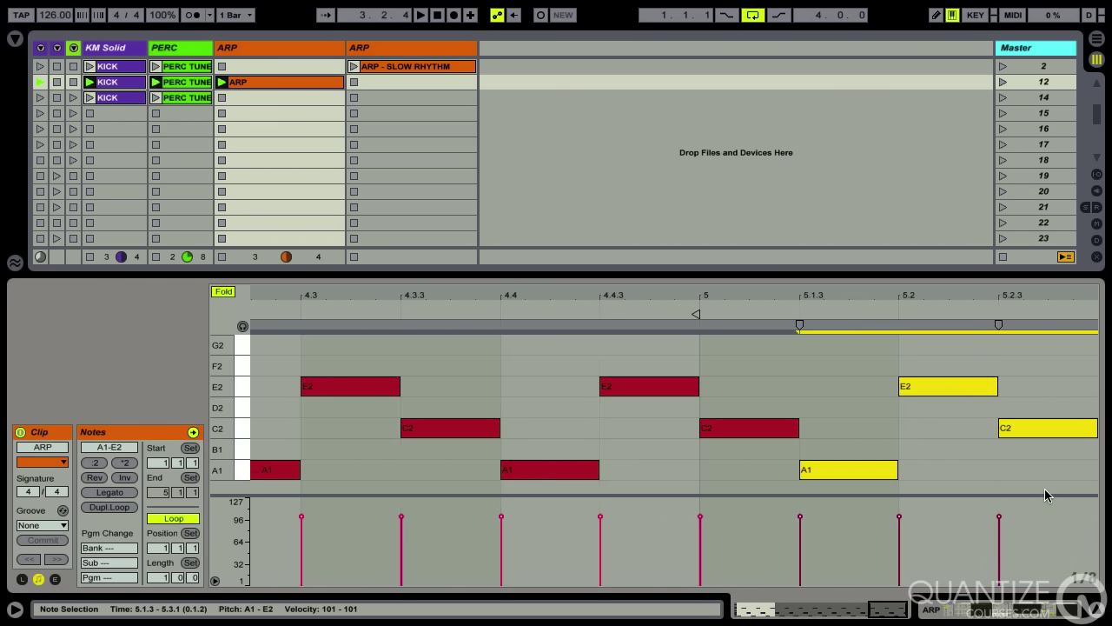
left_click_drag(687, 298, 718, 37)
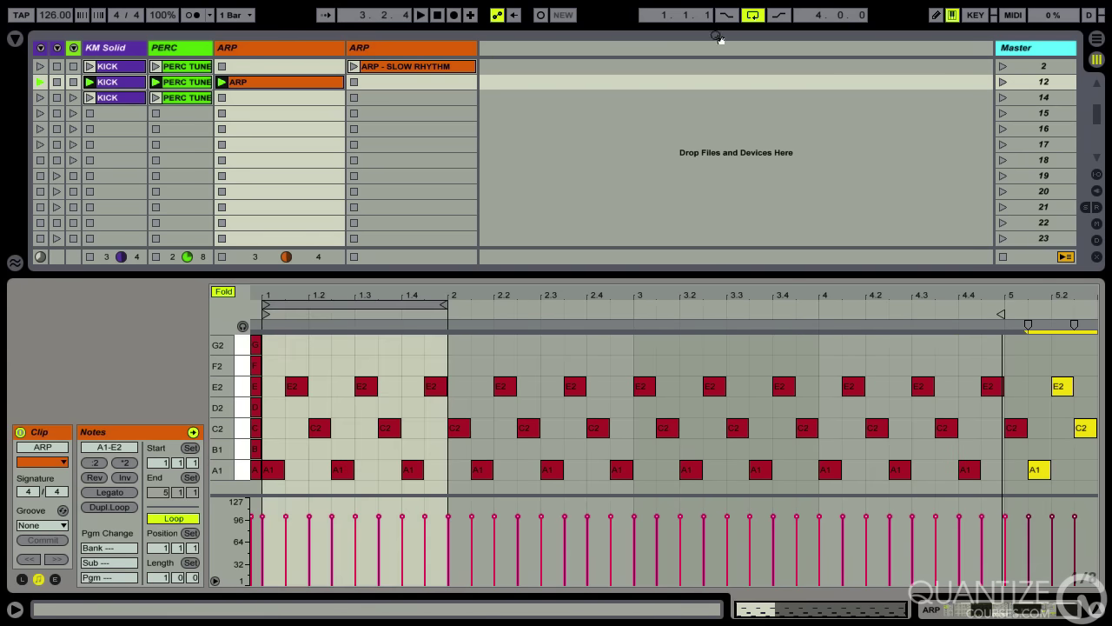
left_click_drag(1000, 367, 267, 352)
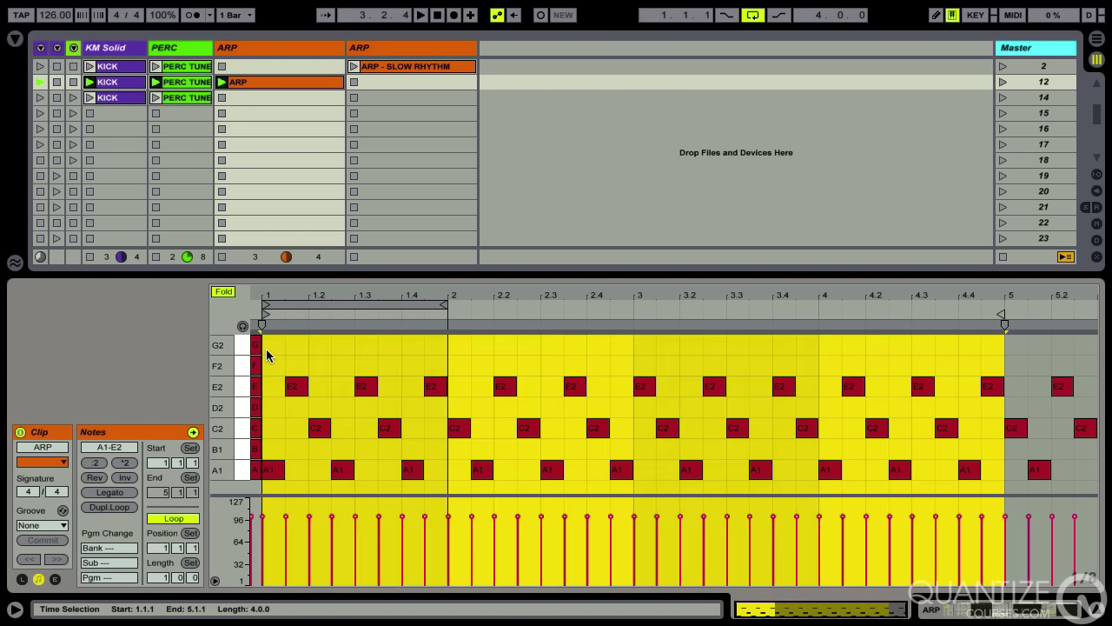
Step: Loop the clip over the selected bars 1 to 5 and play the four-bar loop
key("ctrl+l")
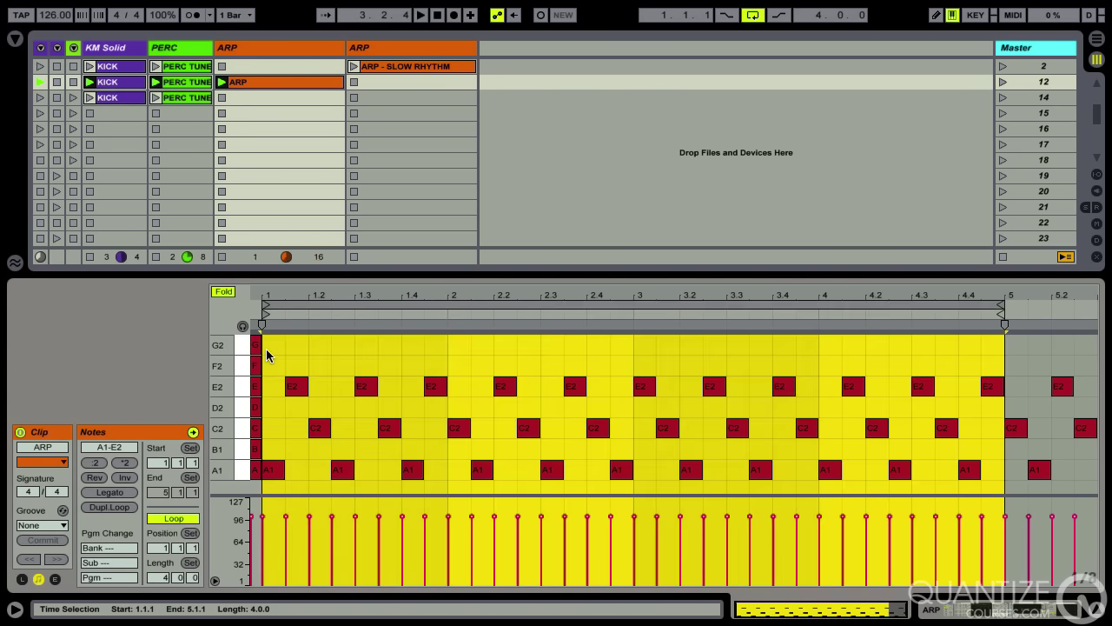
left_click(311, 299)
key("space")
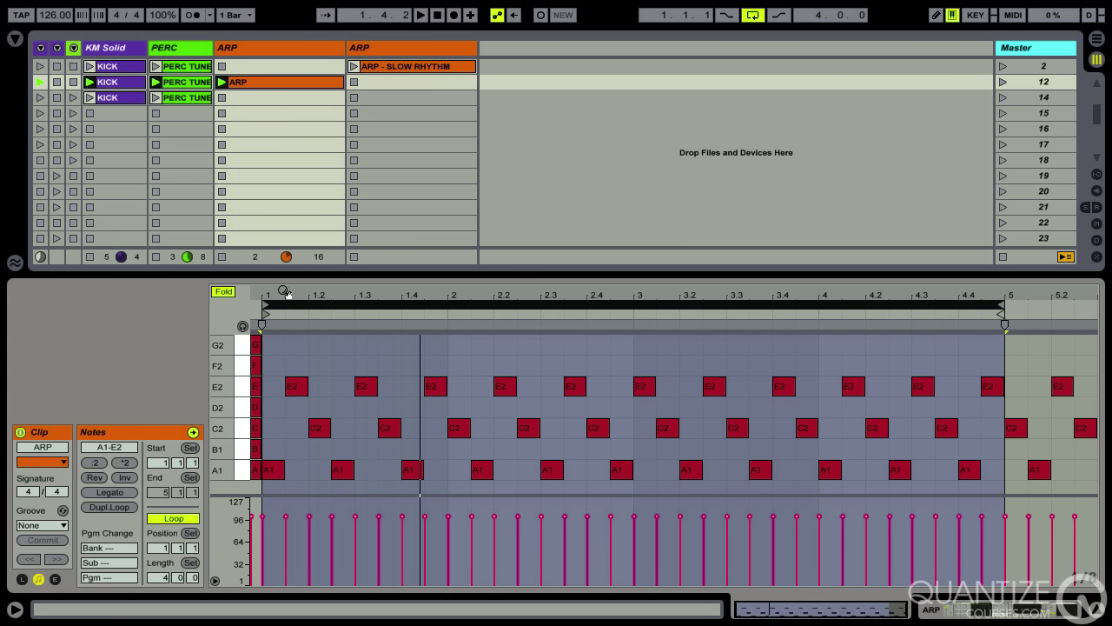
left_click_drag(285, 291, 558, 344)
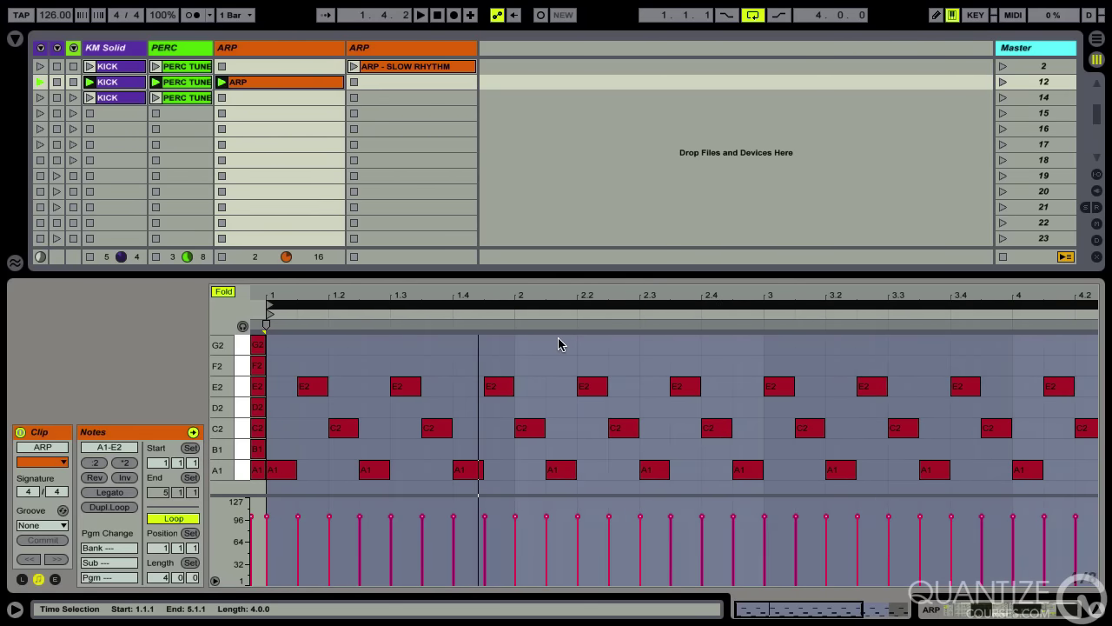
left_click(302, 438)
left_click_drag(273, 344, 488, 489)
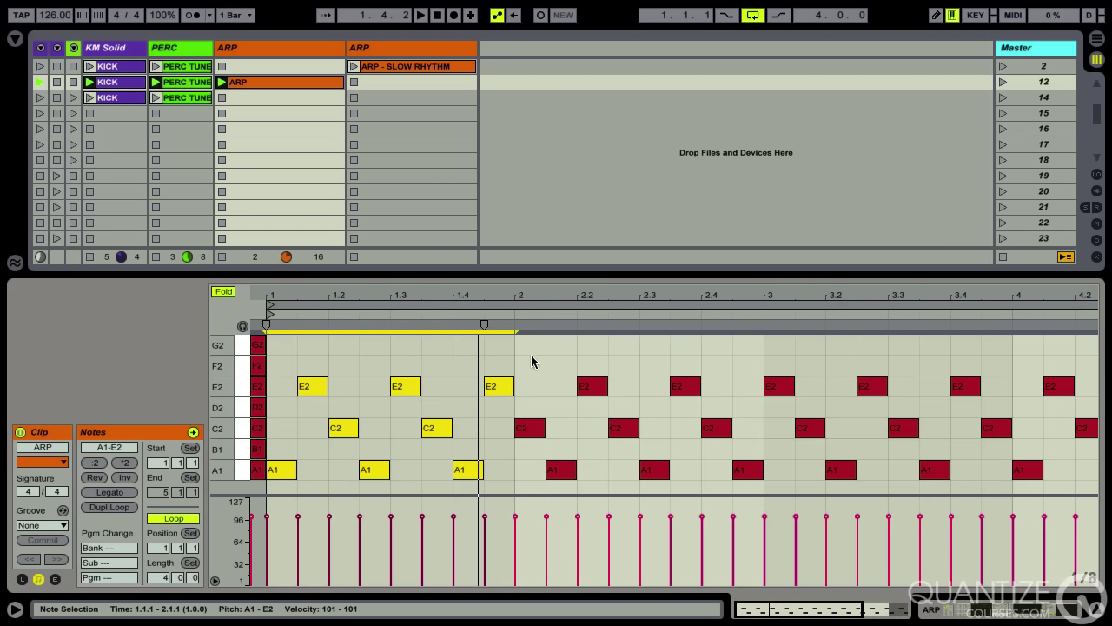
left_click_drag(531, 353, 749, 483)
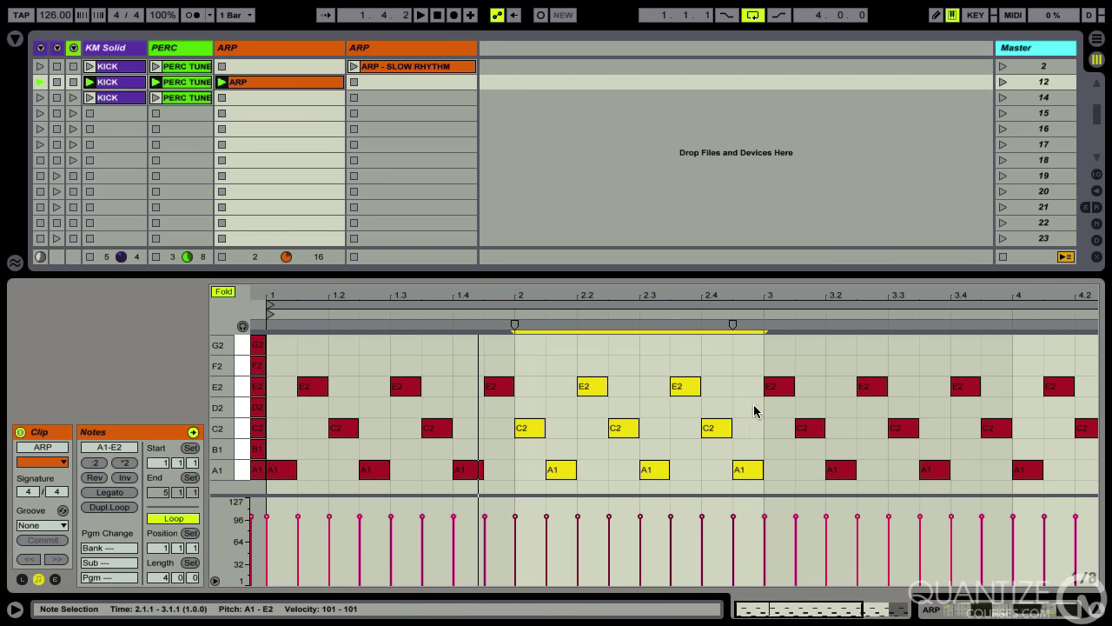
scroll(755, 410, "right", 3)
scroll(856, 425, "right", 3)
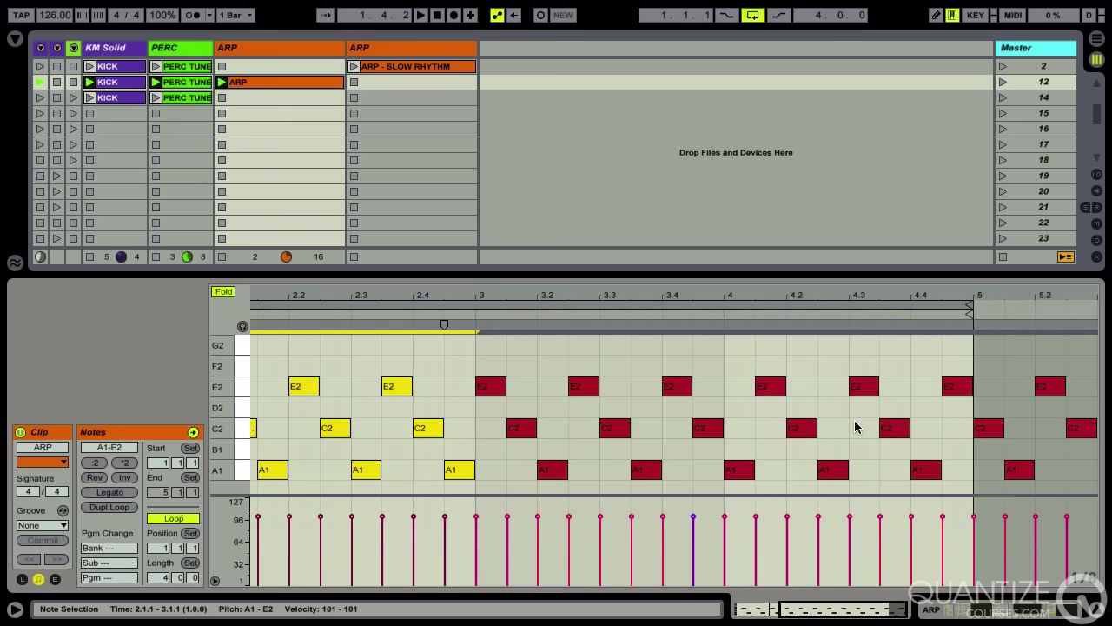
left_click_drag(732, 361, 965, 515)
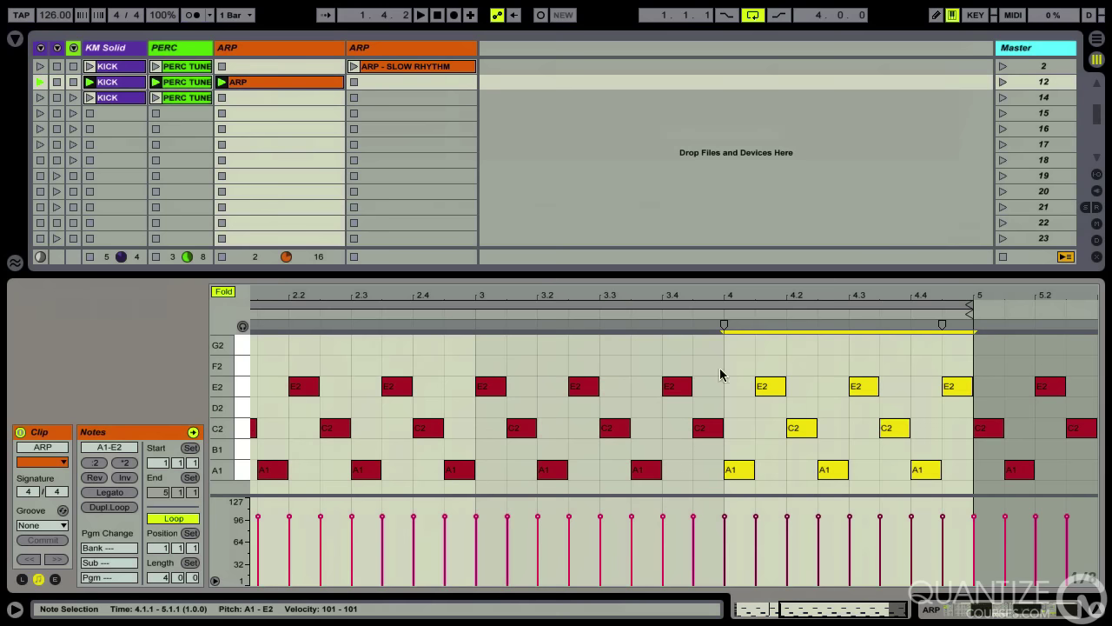
left_click_drag(511, 295, 737, 286)
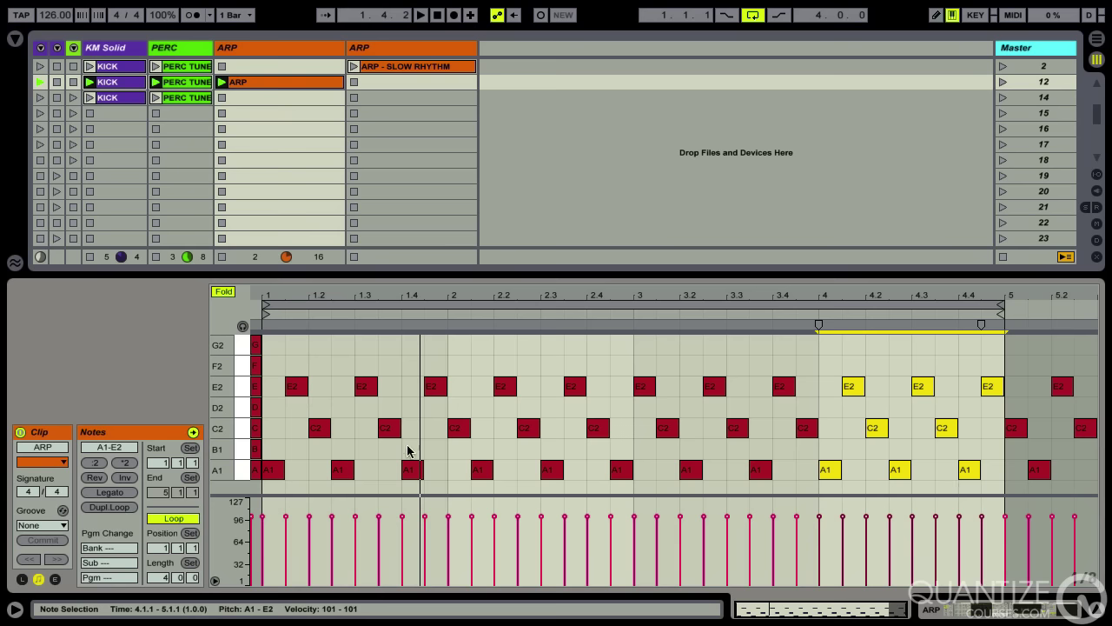
Step: Shorten the loop to one bar (1 to 2) and play it, then stretch it back to bars 1–5
left_click(821, 361)
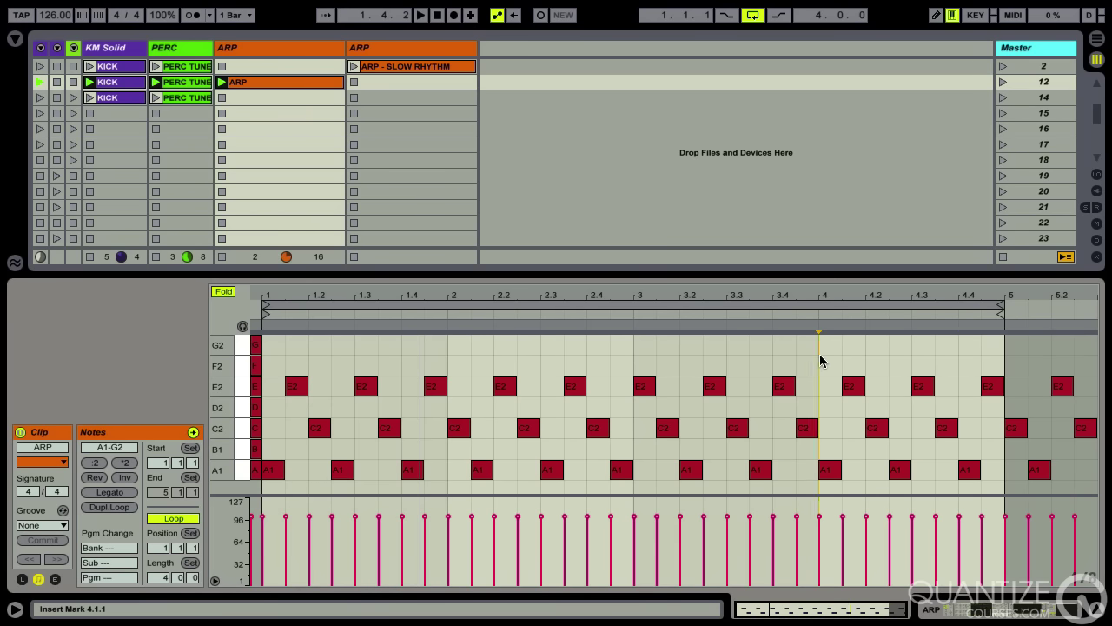
left_click(818, 313)
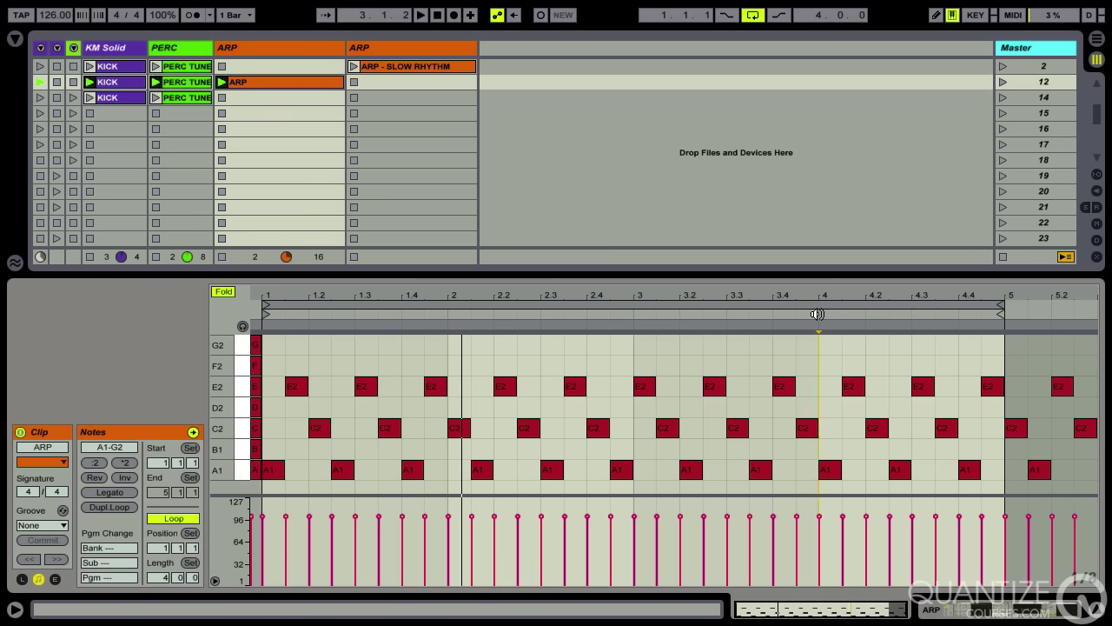
left_click_drag(1002, 302, 446, 300)
left_click_drag(297, 297, 451, 338)
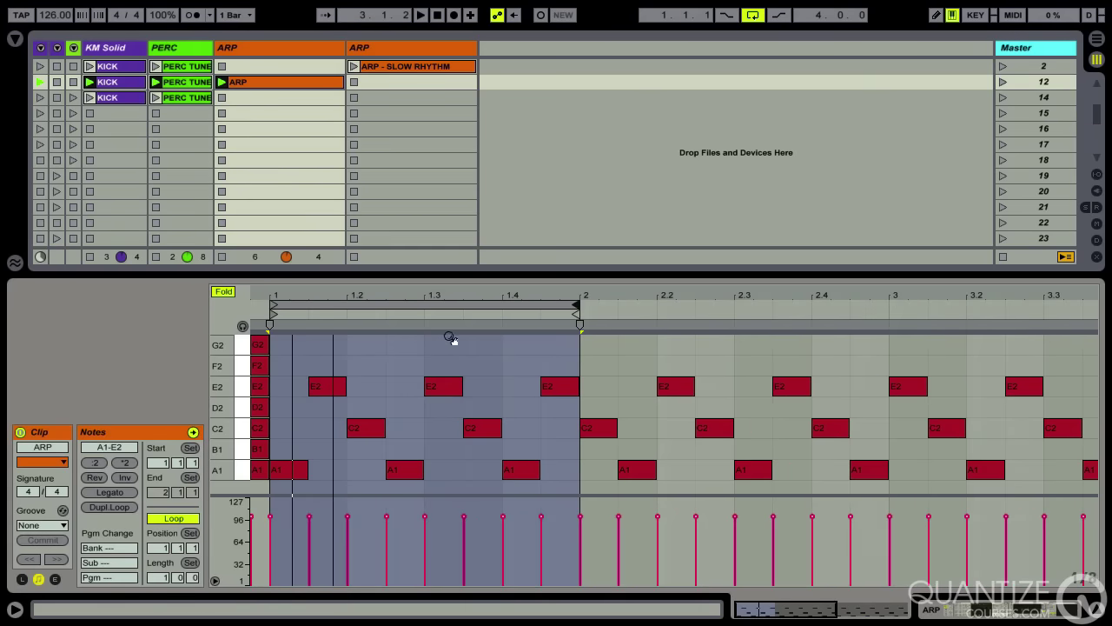
key("ctrl+a")
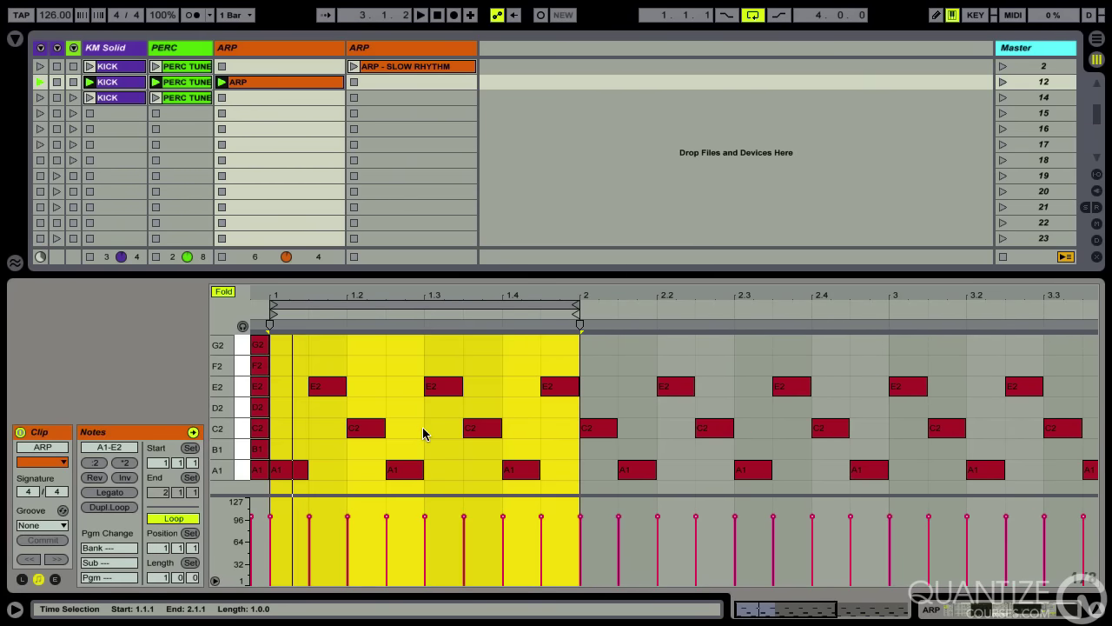
key("space")
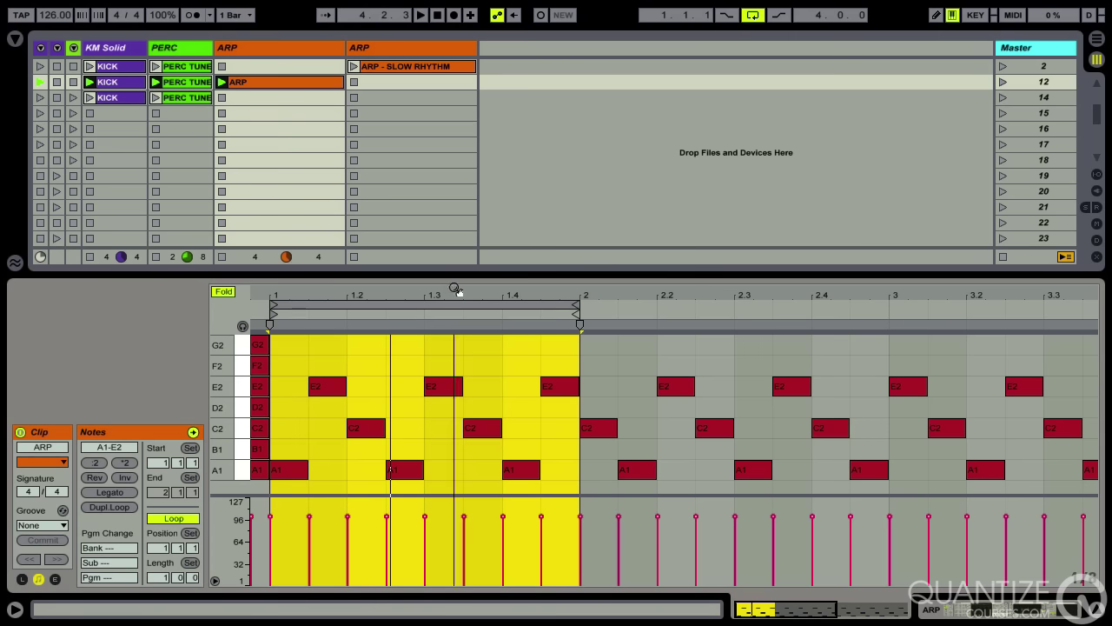
left_click_drag(448, 292, 453, 193)
left_click_drag(448, 303, 1000, 339)
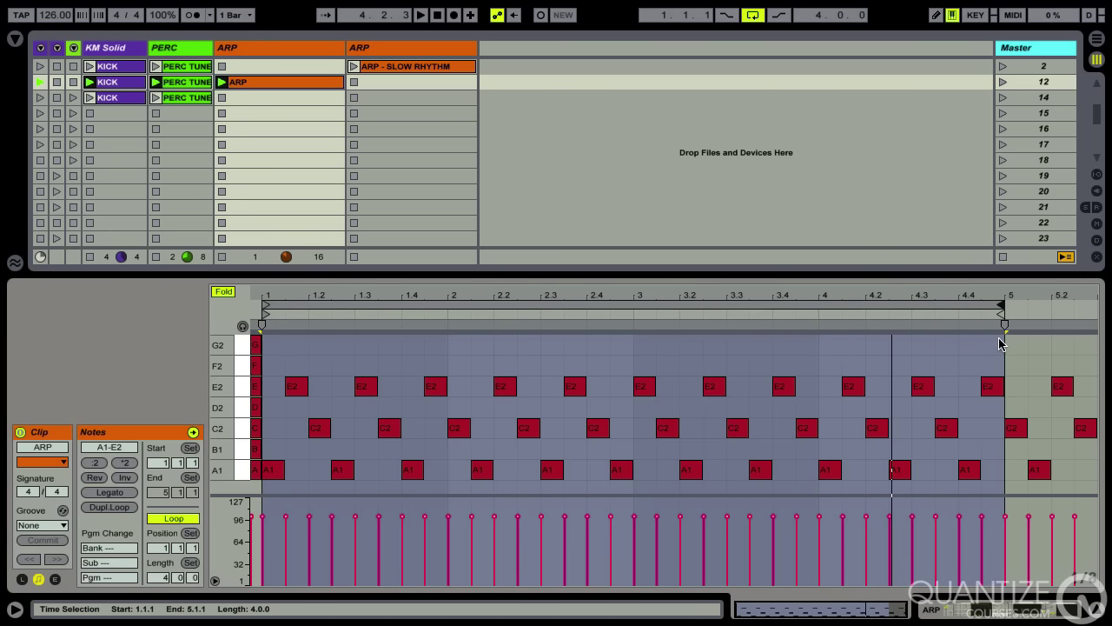
Step: Delete every note past 1.2.3, keeping A1, E2 and C2, and set the loop end to bar 2
left_click_drag(540, 299, 331, 299)
left_click_drag(345, 346, 1093, 483)
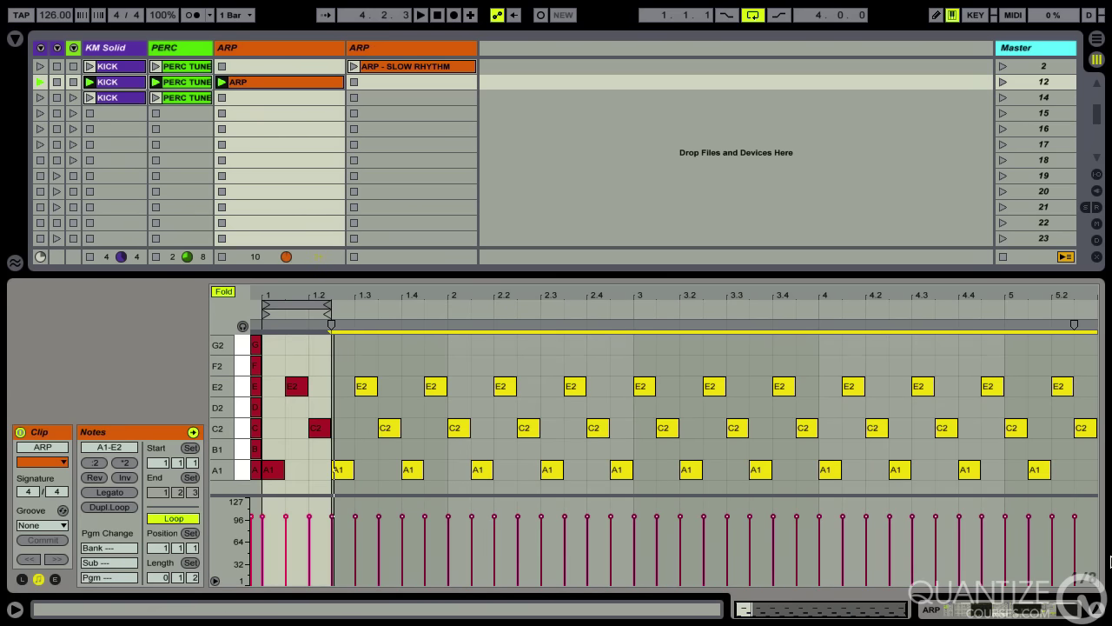
key("Delete")
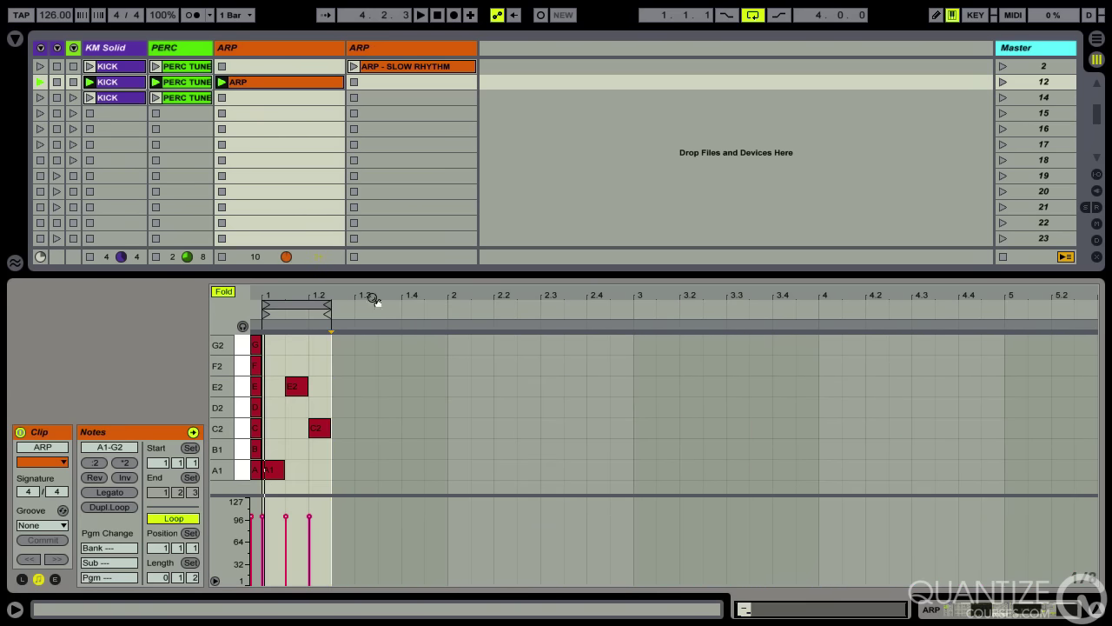
mouse_move(292, 293)
left_mouse_down()
mouse_move(270, 332)
mouse_move(477, 464)
left_mouse_up()
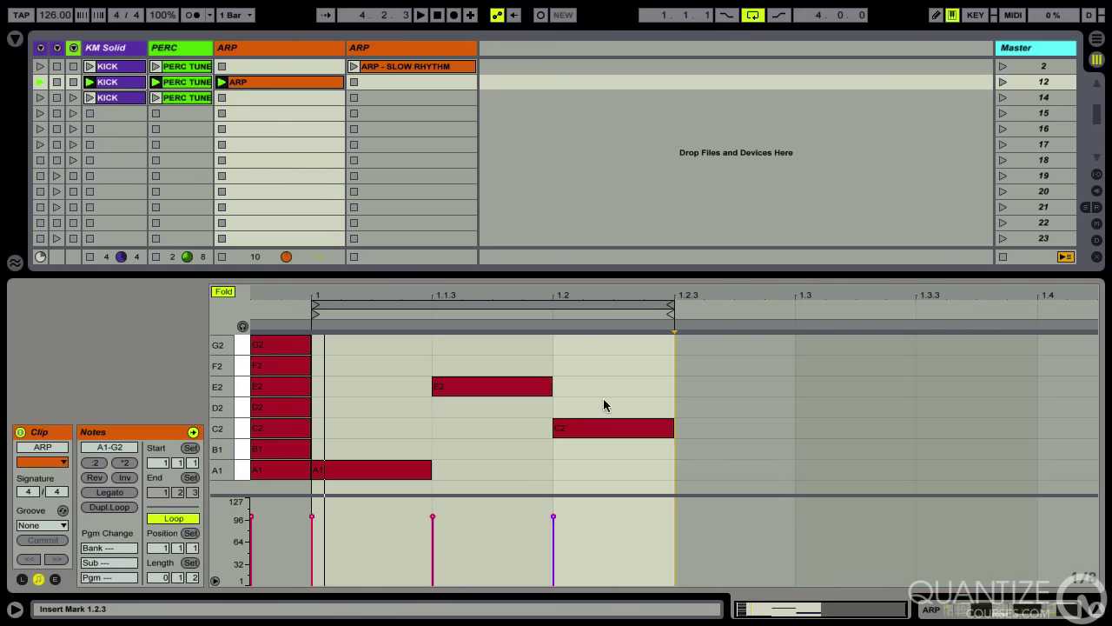
left_click(682, 305)
left_click_drag(683, 305, 865, 365)
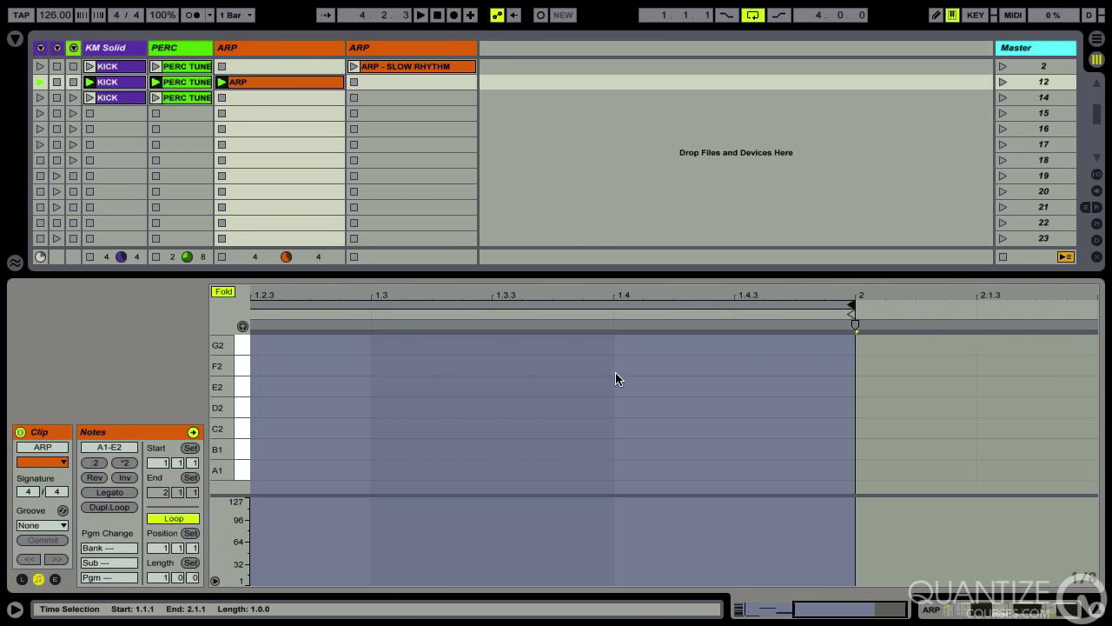
Step: Duplicate and transpose C2 to add B1 at 1.2.3 and another C2 at 1.3
left_click(613, 435)
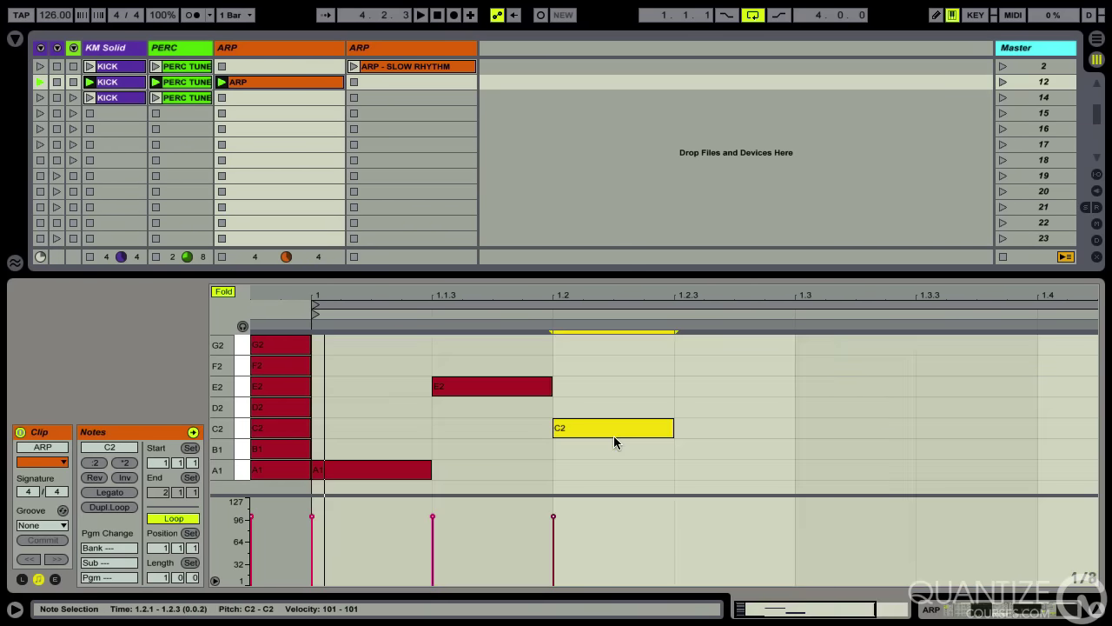
key("ctrl+d")
key("Down")
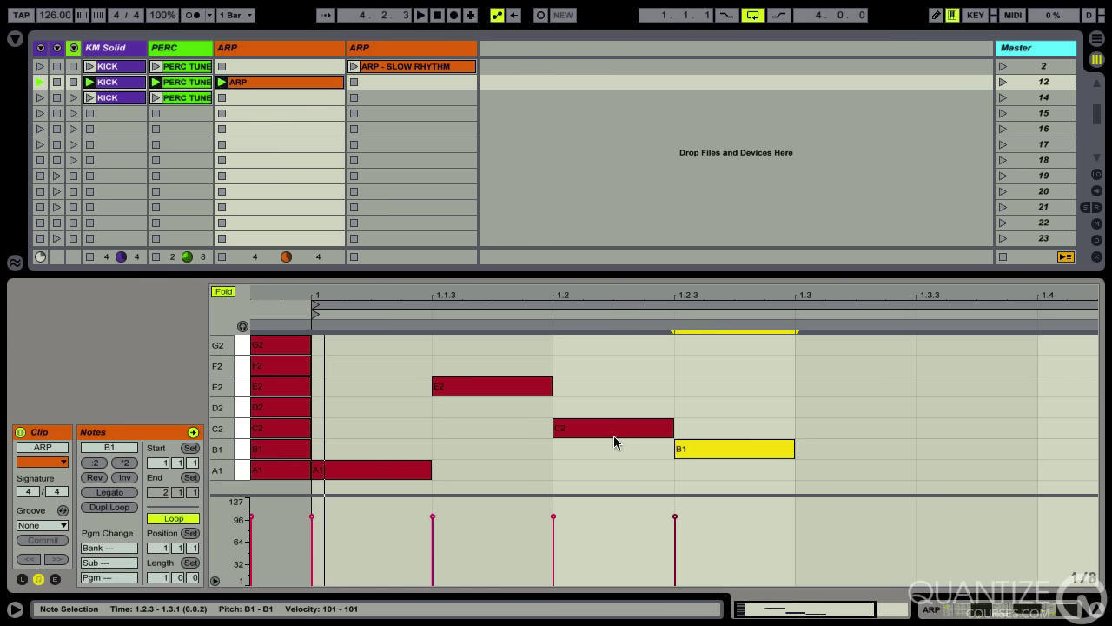
key("ctrl+d")
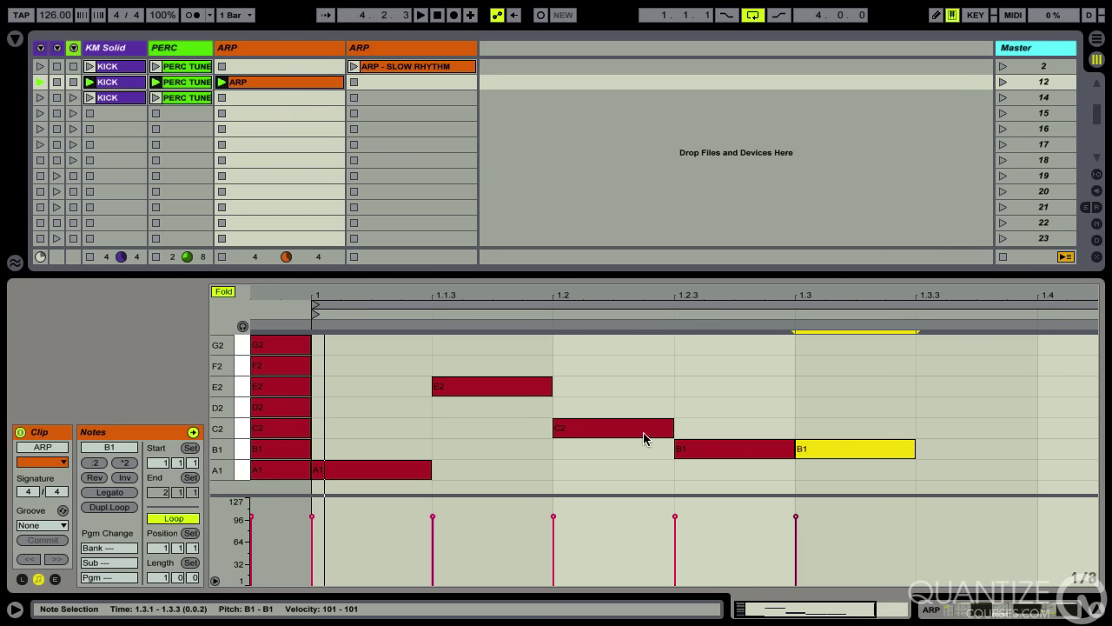
key("Up")
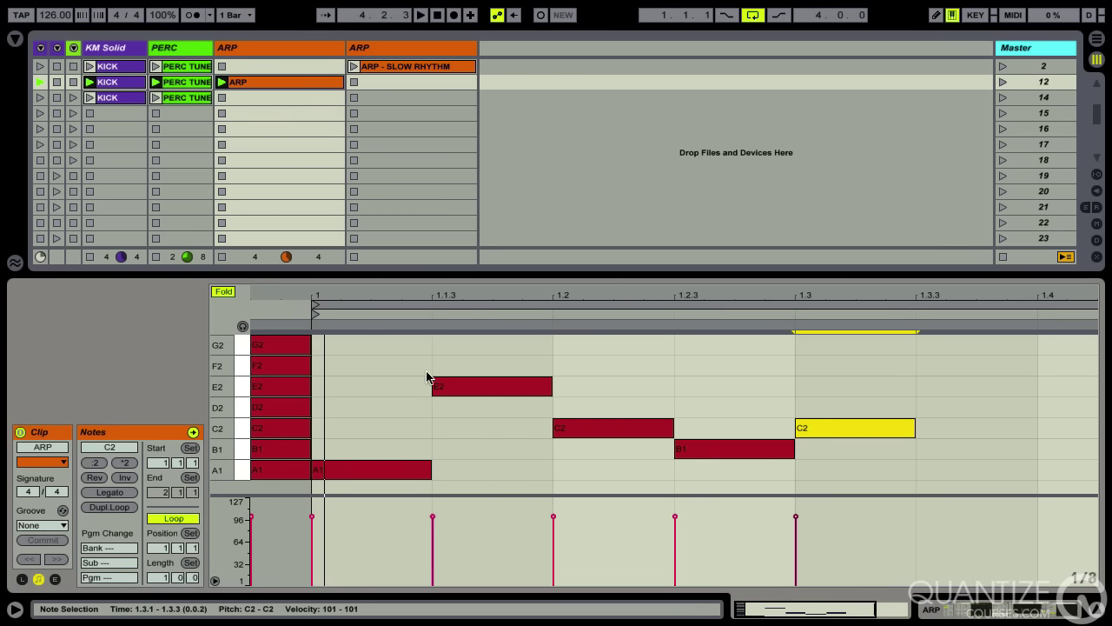
Step: Play the five-note pattern, then collapse the velocity lane and select all five notes
key("space")
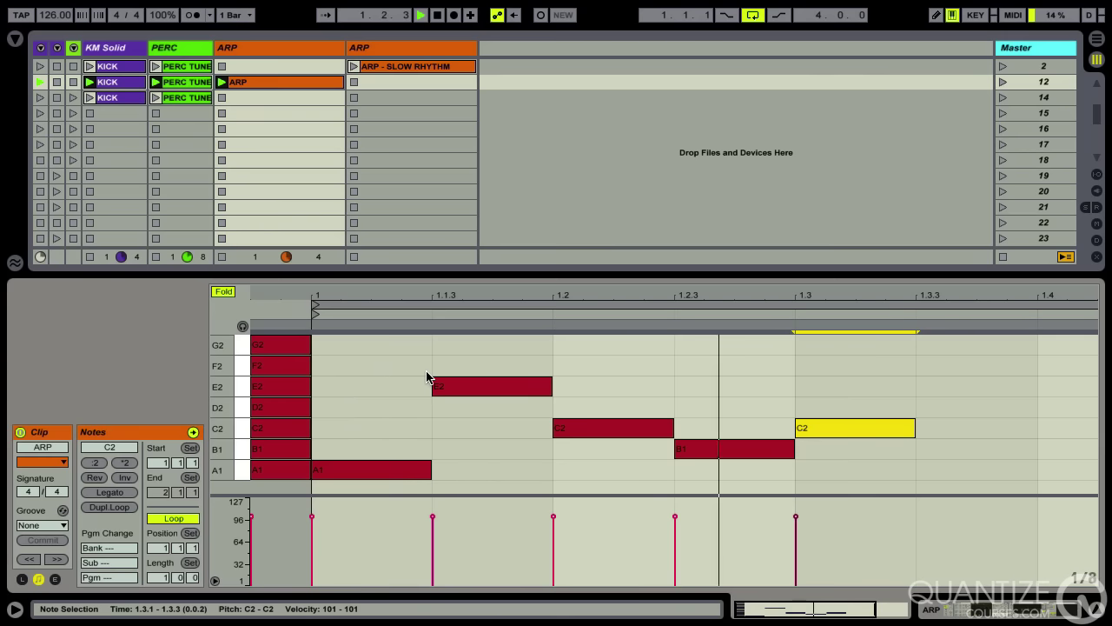
key("space")
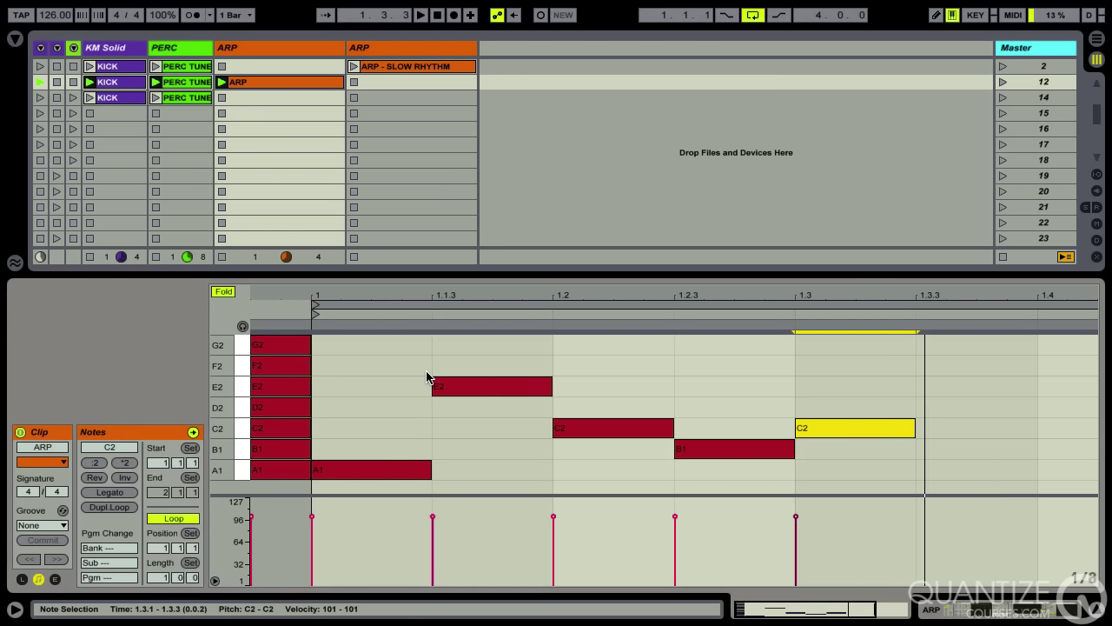
key("minus")
left_click_drag(747, 496, 679, 584)
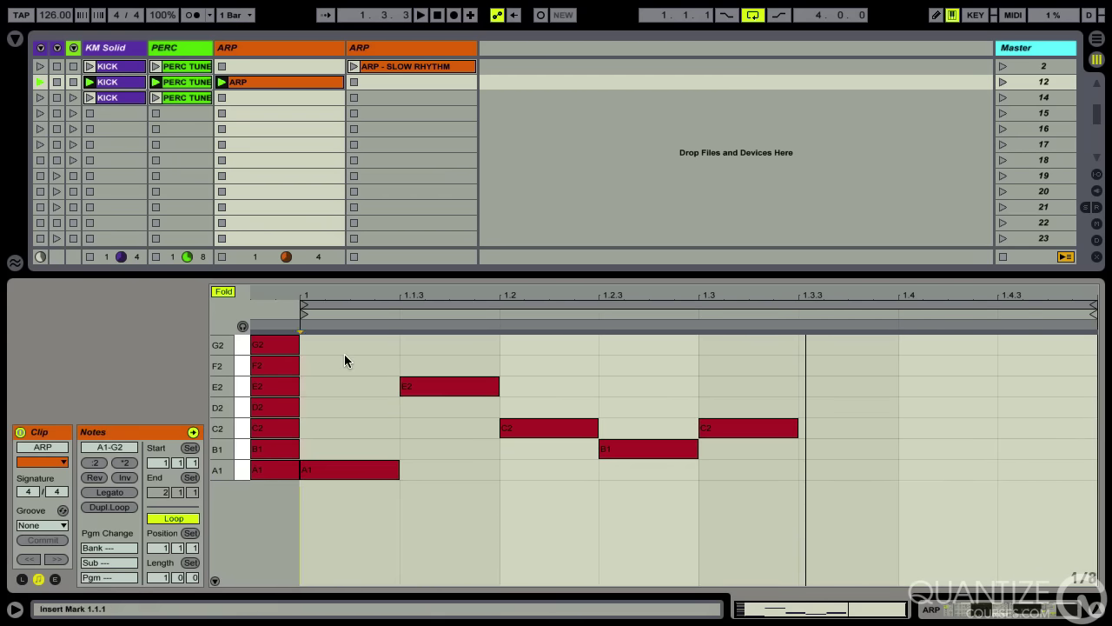
left_click_drag(344, 354, 752, 525)
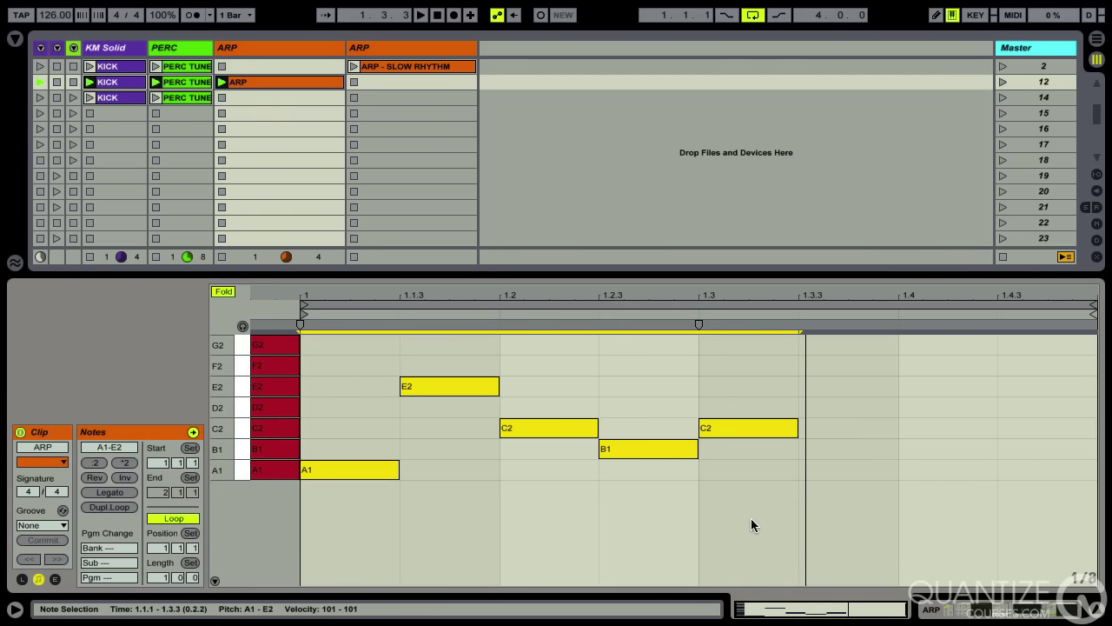
Step: Duplicate the five-note phrase repeatedly to fill bars 1–5, then start playback
key("ctrl+d")
key("ctrl+d")
key("ctrl+d")
key("ctrl+d")
key("ctrl+d")
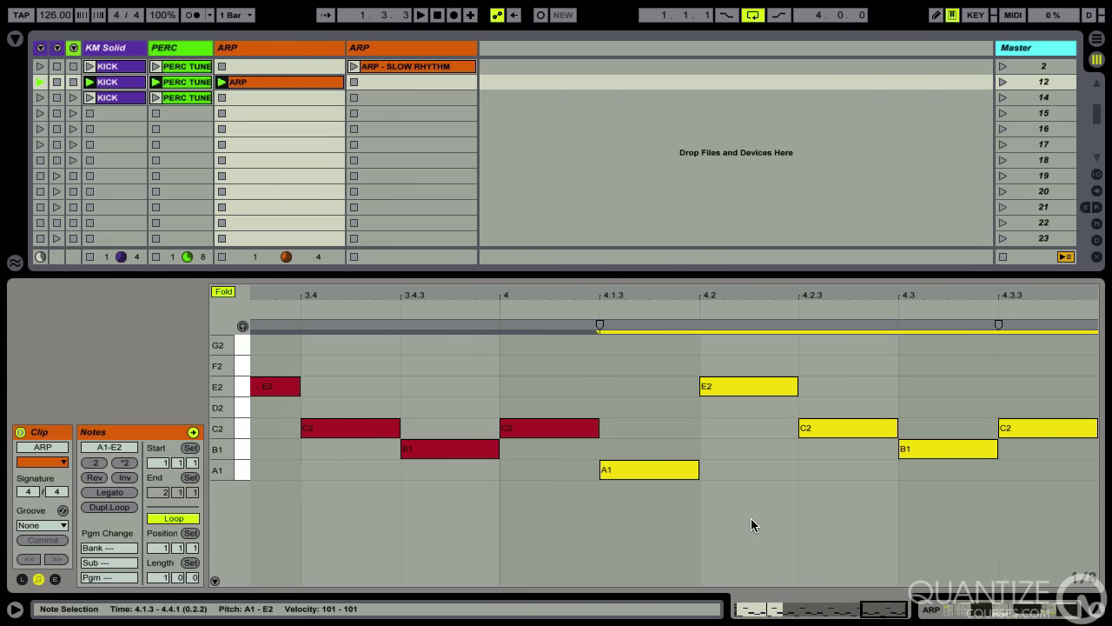
key("ctrl+d")
key("ctrl+d")
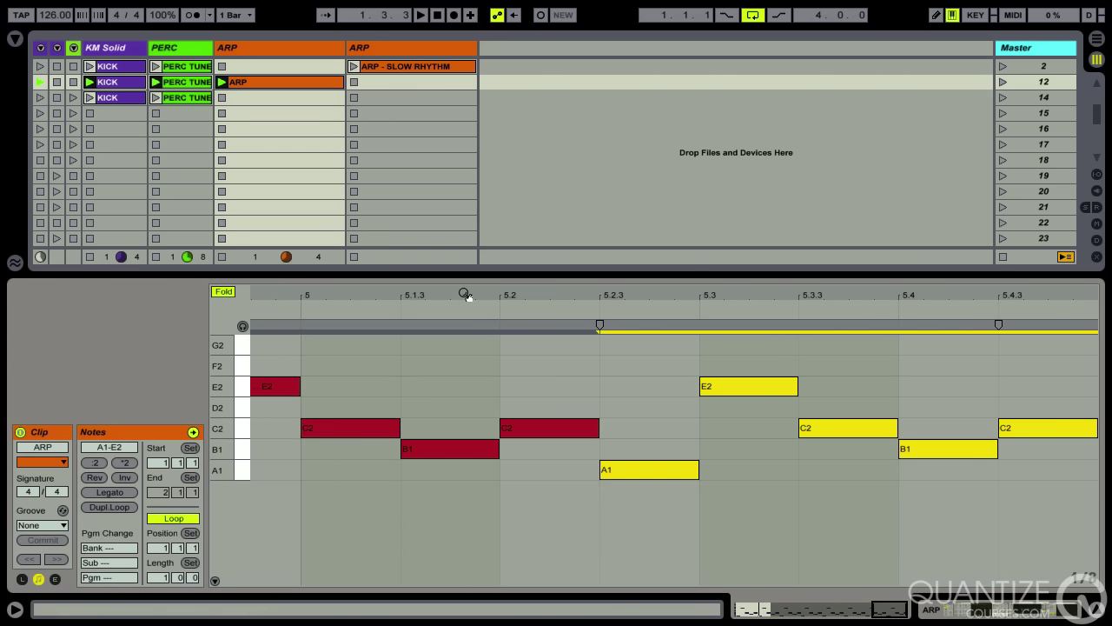
left_click_drag(466, 295, 926, 306)
key("space")
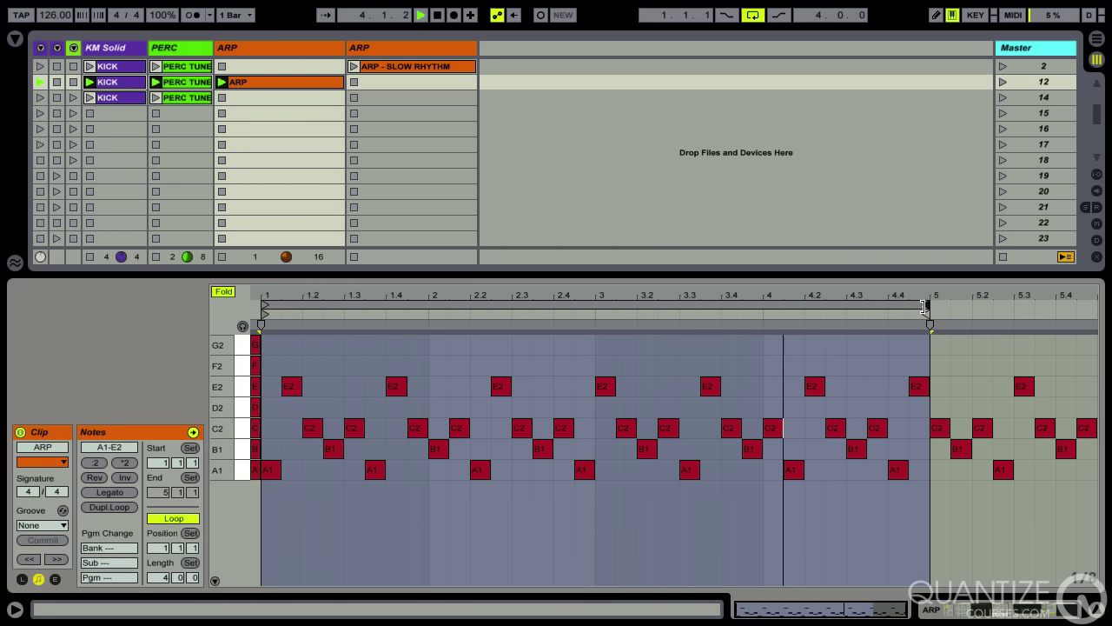
Step: Select the four-bar loop range, listen to it, then stop playback
left_click(924, 306)
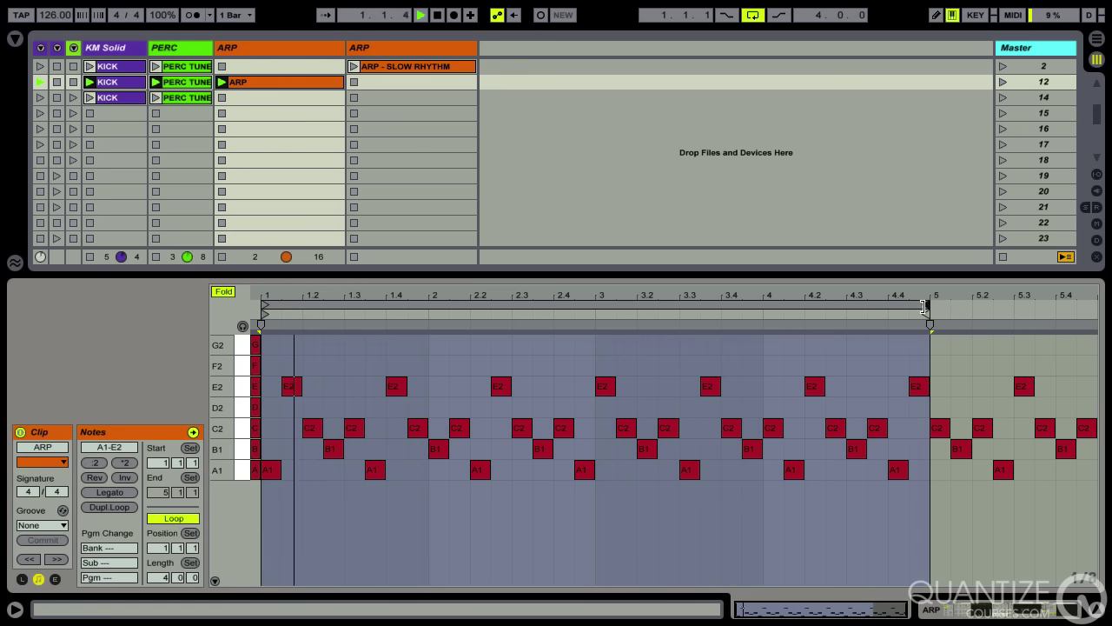
key("space")
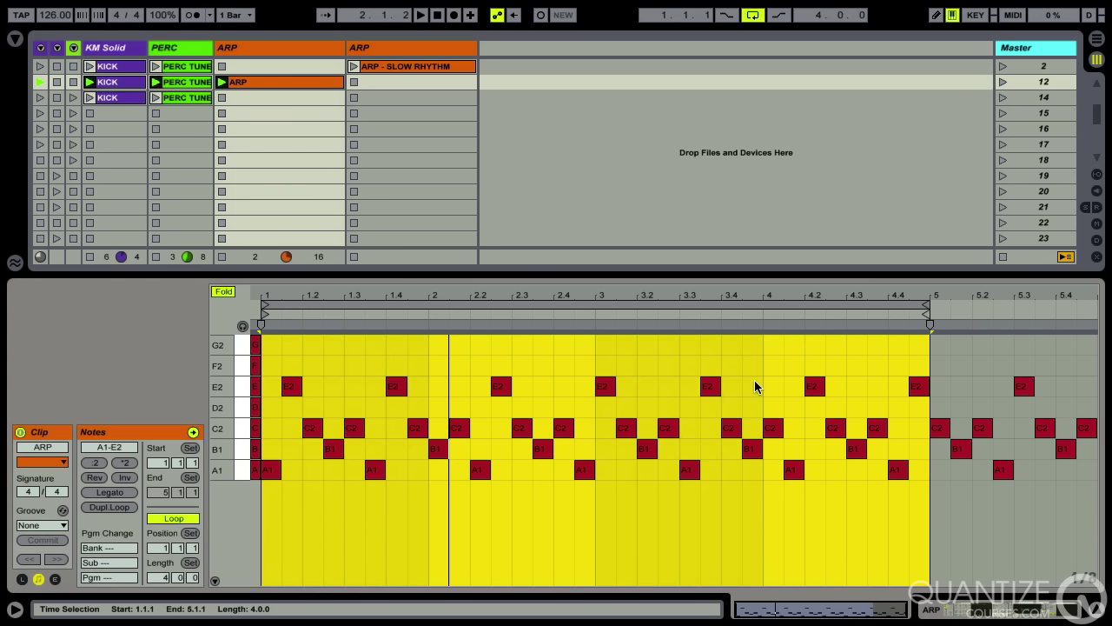
Step: Delete all repeated notes from bar 2 to 4.4
left_click(423, 349)
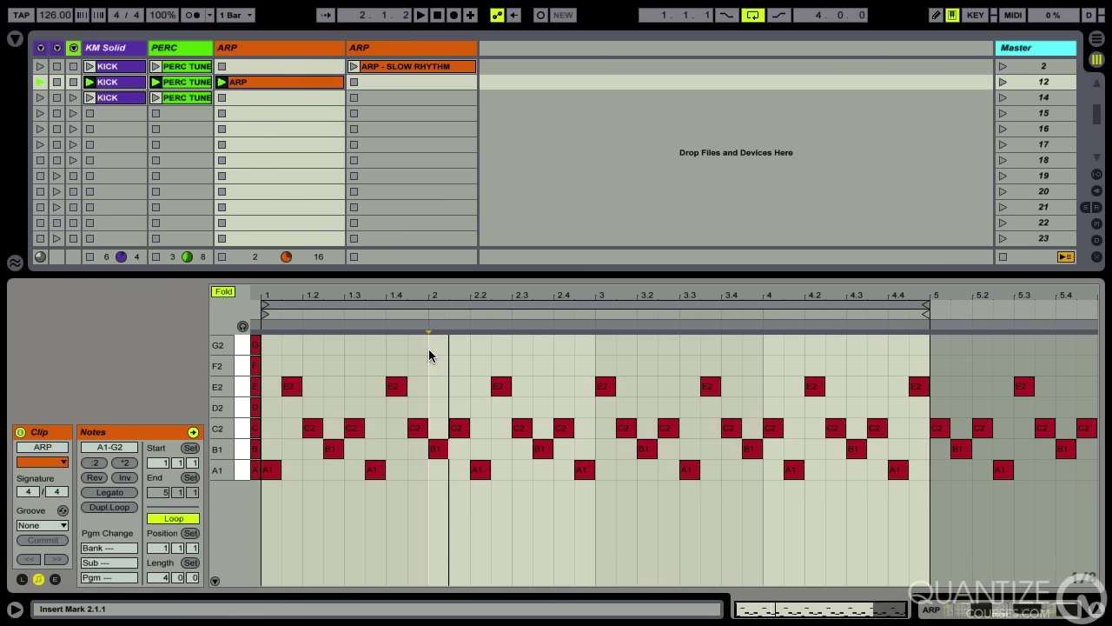
left_click_drag(433, 352, 888, 597)
key("Delete")
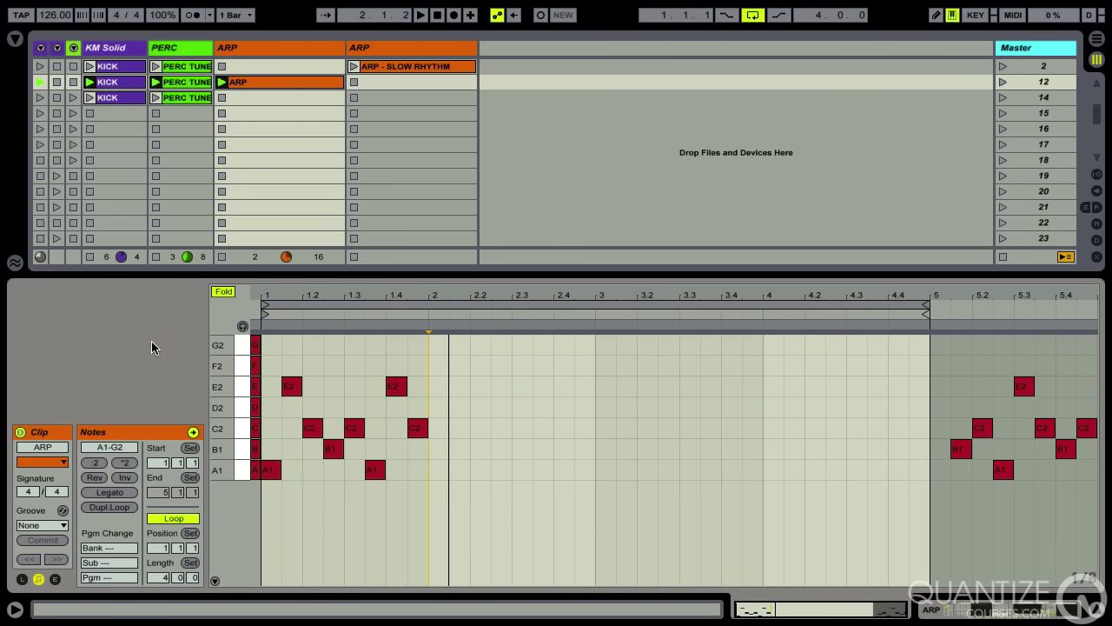
Step: With a 1/16 grid, delete the three notes after 1.3.3 and shorten E2 and C2, C2 starting at 1.2.2
left_click_drag(278, 294, 424, 392)
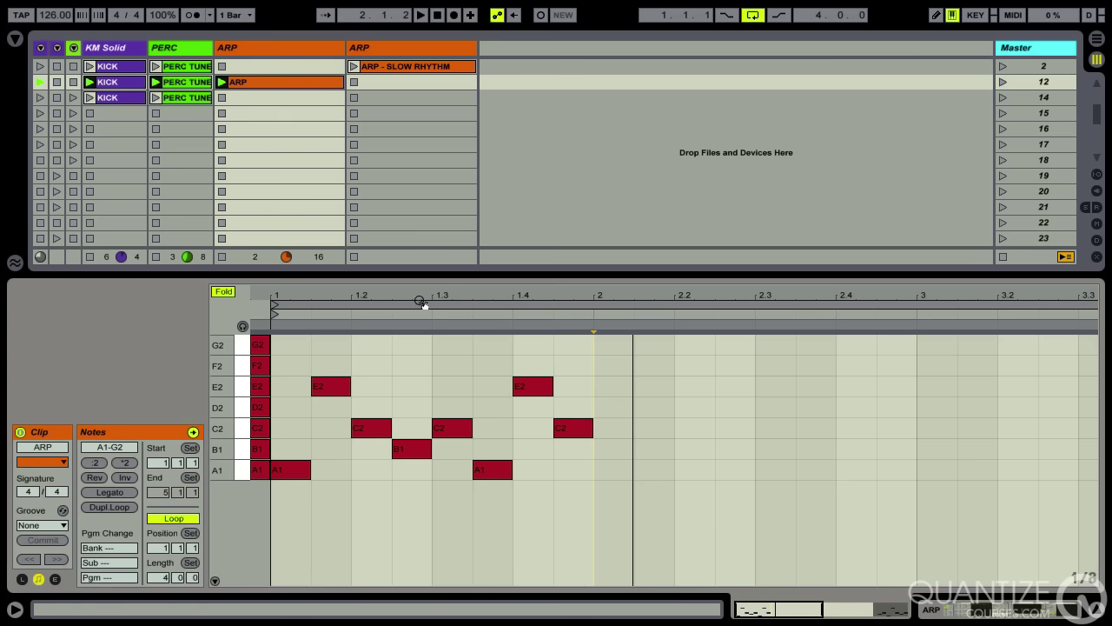
key("ctrl+1")
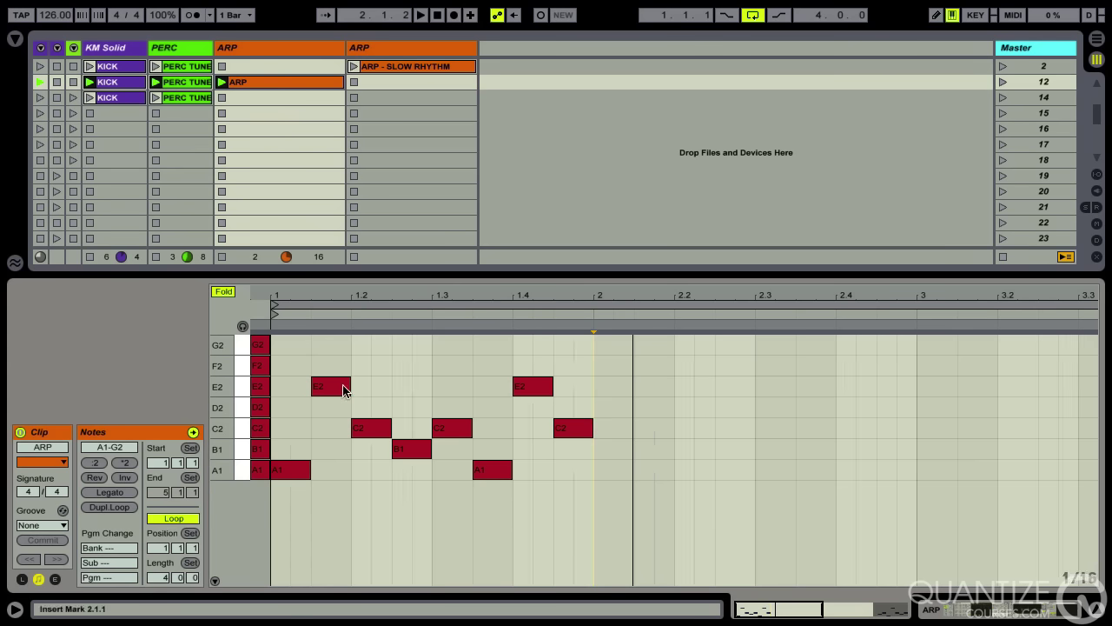
left_click_drag(454, 365, 521, 478)
key("Delete")
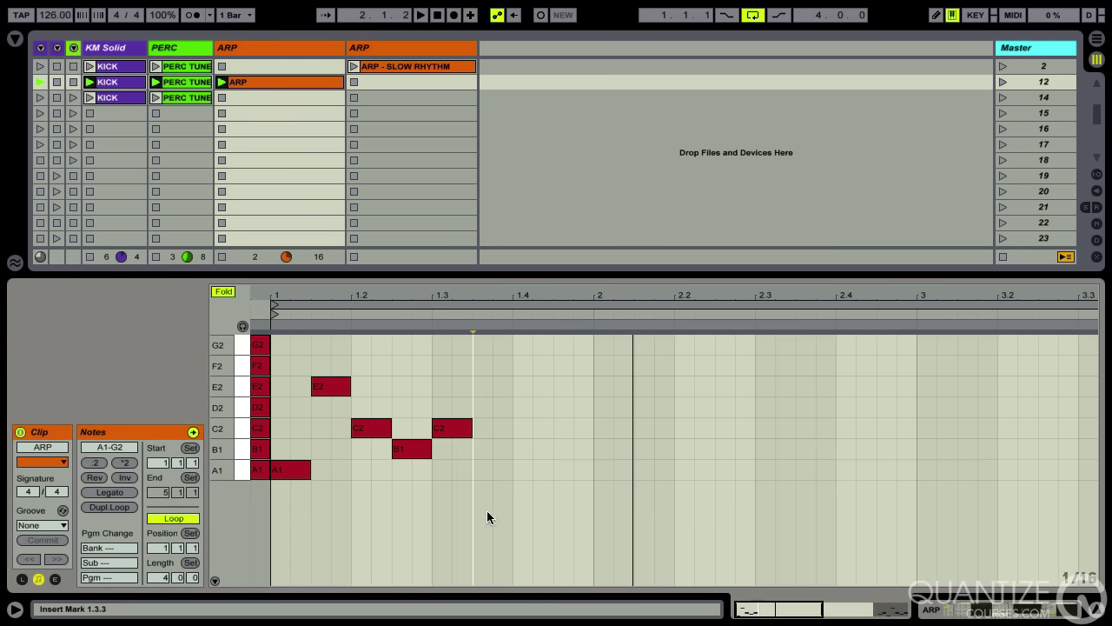
left_click_drag(347, 386, 330, 386)
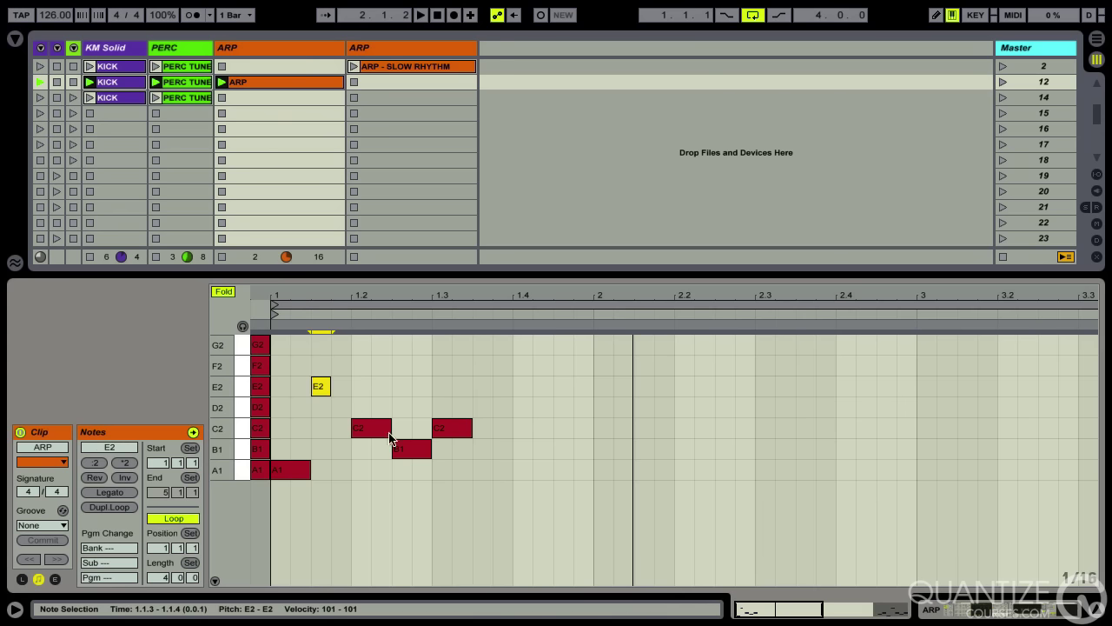
mouse_move(390, 426)
left_mouse_down()
mouse_move(372, 426)
mouse_move(381, 428)
left_mouse_up()
Step: Shift the E2 note one sixteenth later to 1.1.4 while auditioning the loop
left_click(292, 302)
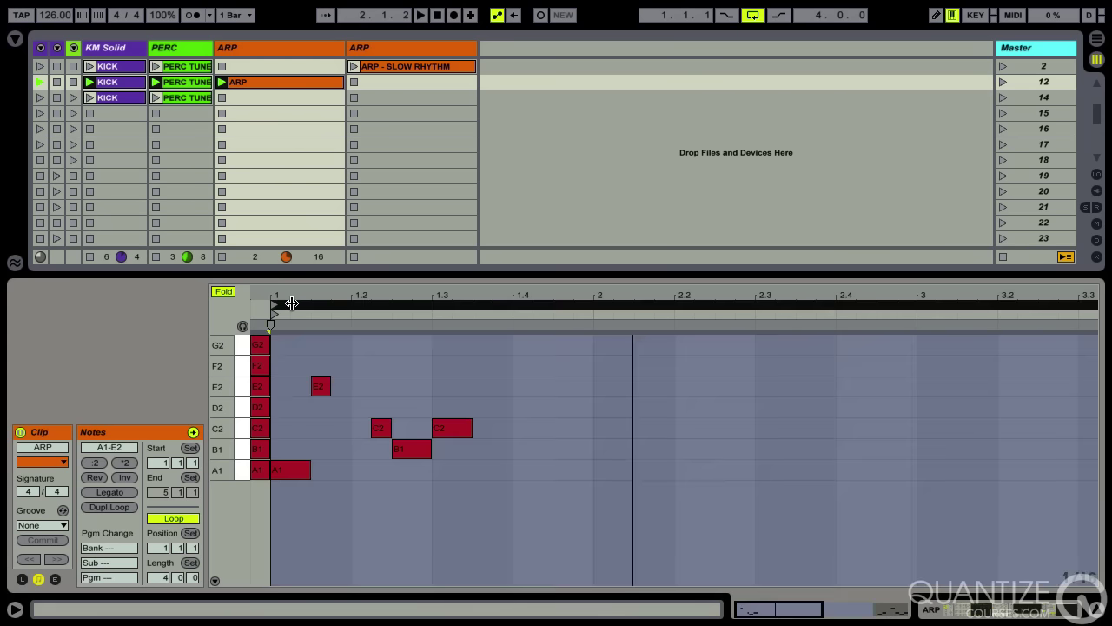
key("space")
key("space")
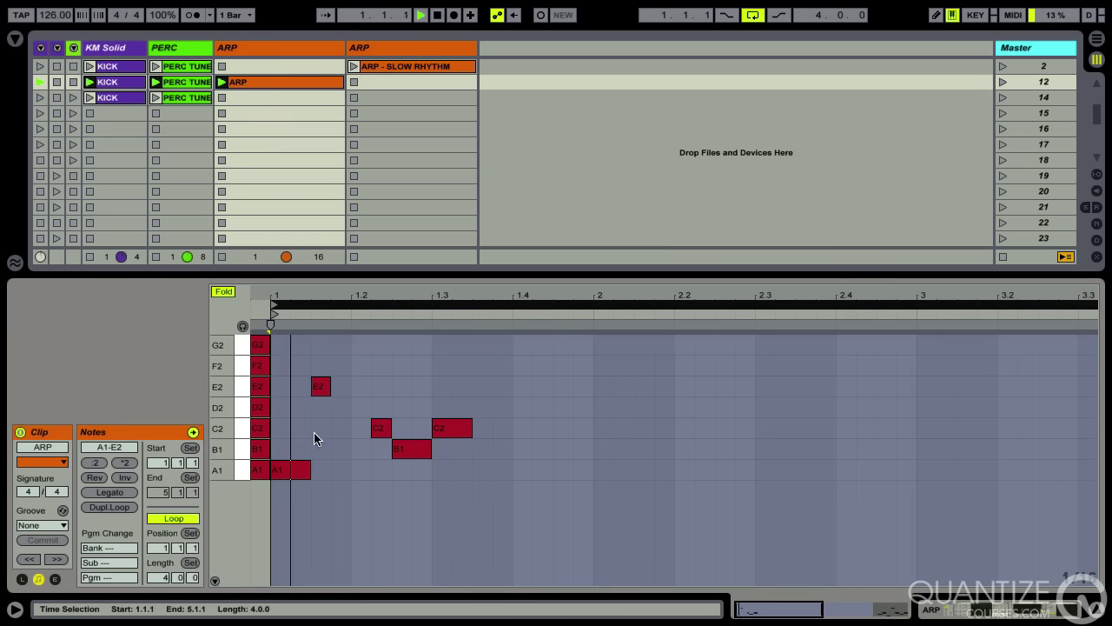
left_click_drag(321, 387, 342, 393)
key("space")
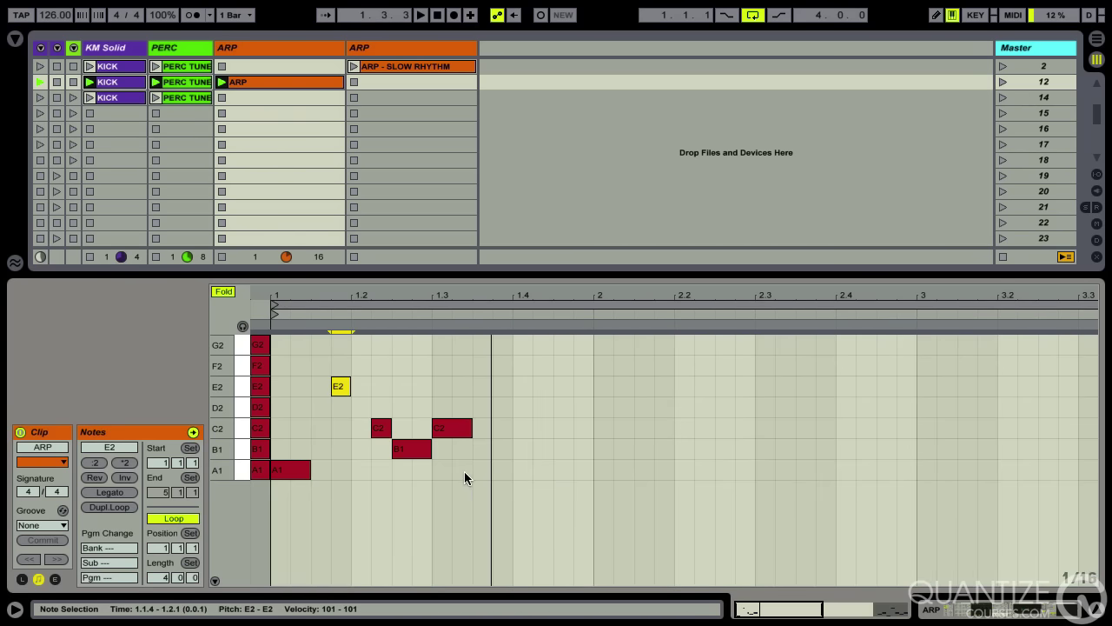
Step: Duplicate the five-note phrase repeatedly so it fills the loop through bar 5
left_click_drag(464, 477, 273, 377)
key("ctrl+d")
key("ctrl+d")
key("ctrl+d")
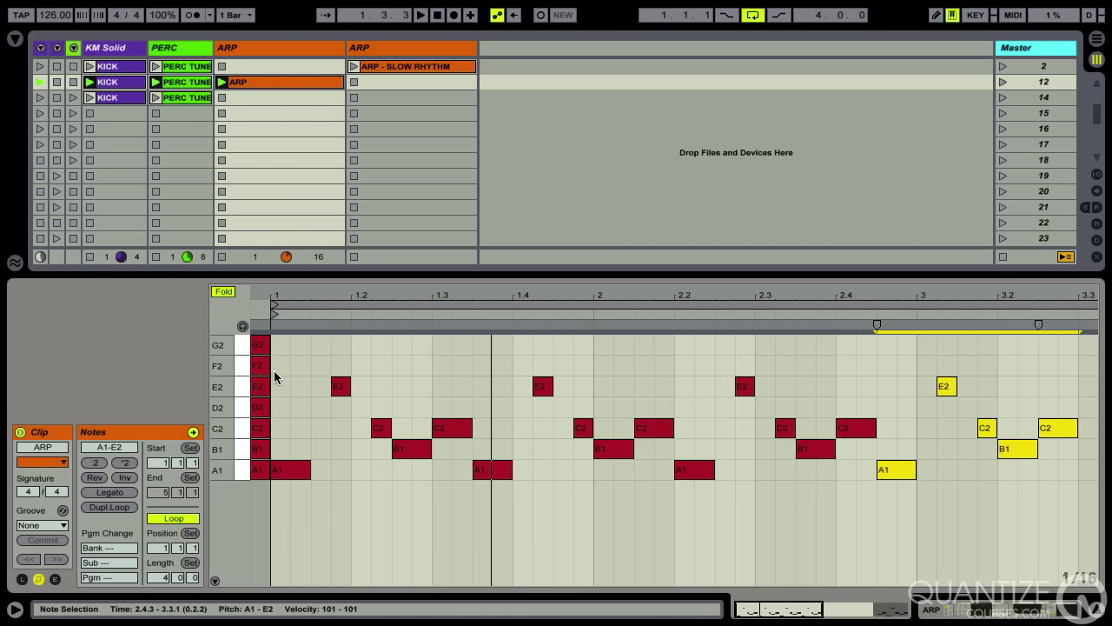
key("ctrl+d")
key("ctrl+d")
key("ctrl+d")
key("ctrl+d")
key("space")
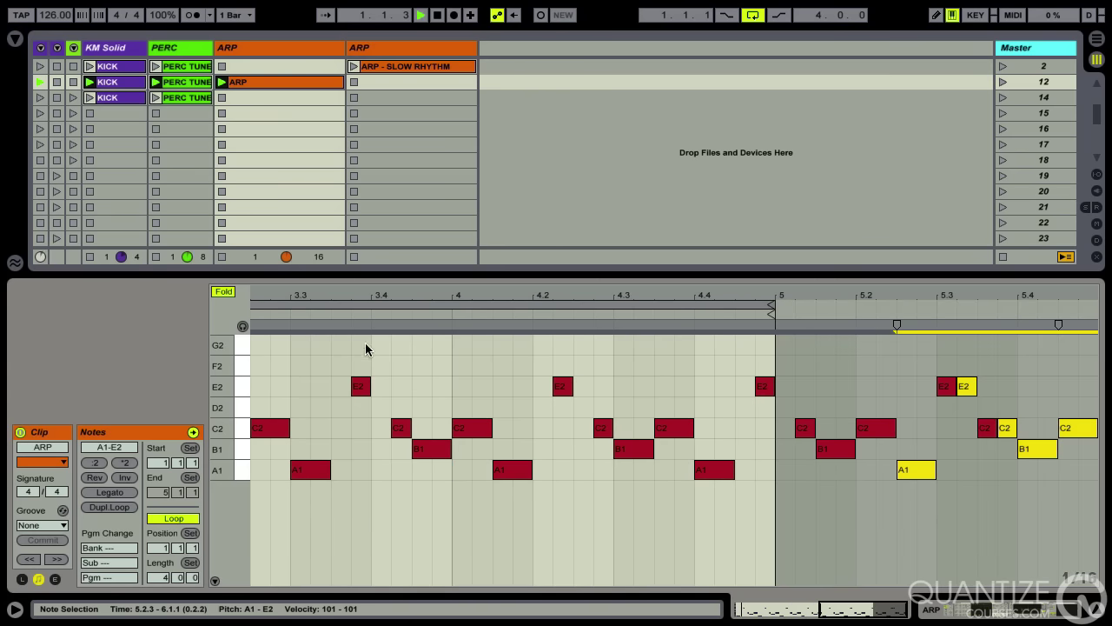
left_click_drag(427, 296, 437, 231)
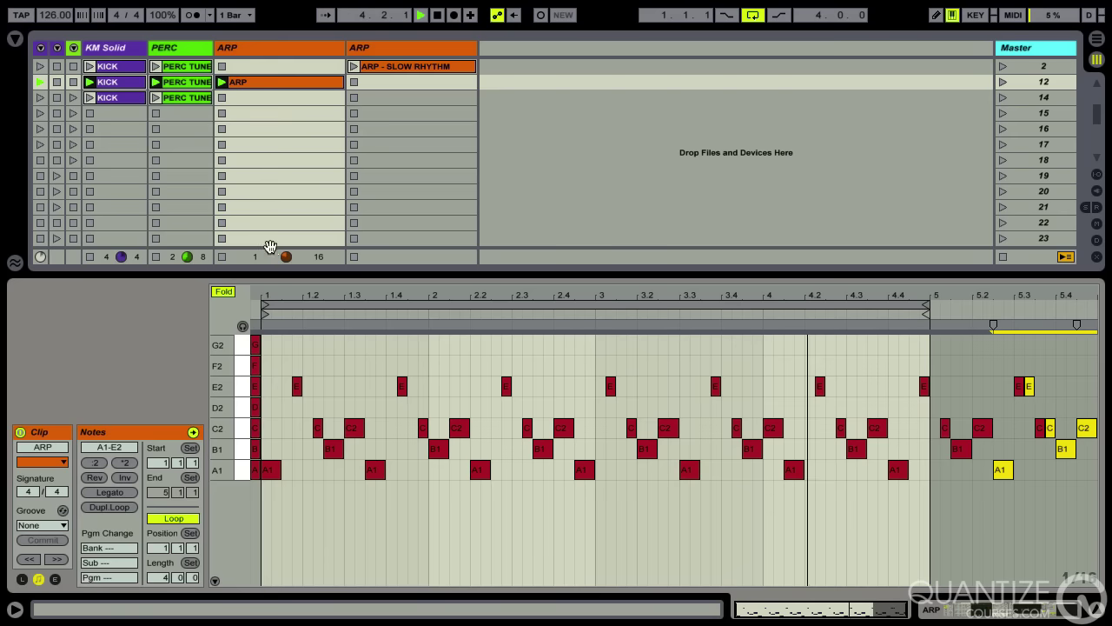
Step: Set the ARP track's Send C to the Simple Delay return at about -21.6 dB
key("ctrl+alt+s")
left_click(268, 248)
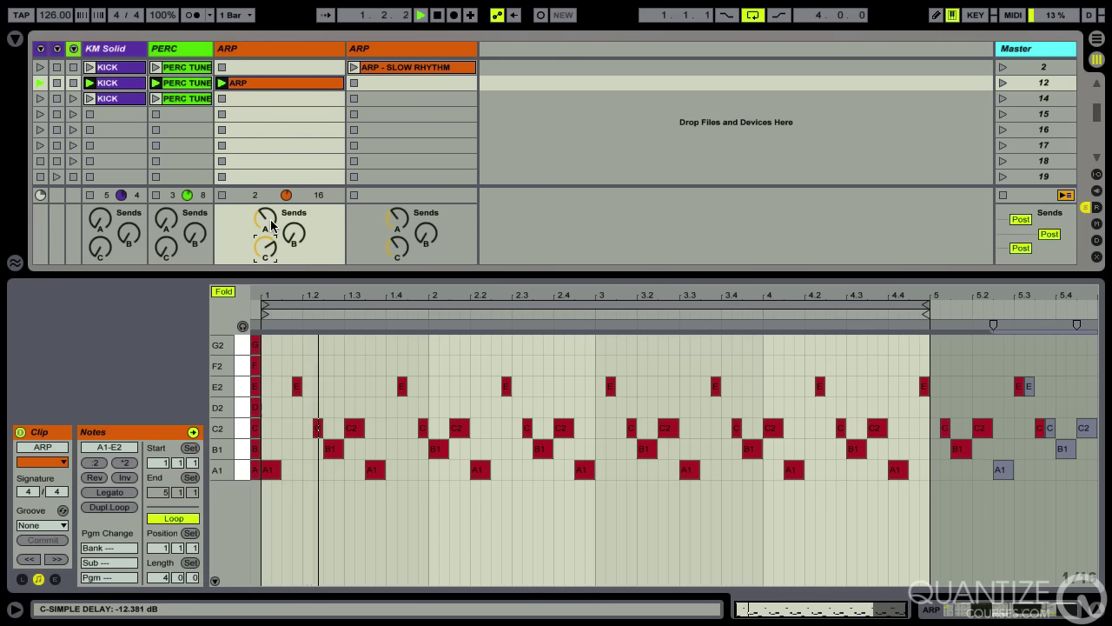
left_click_drag(271, 224, 265, 247)
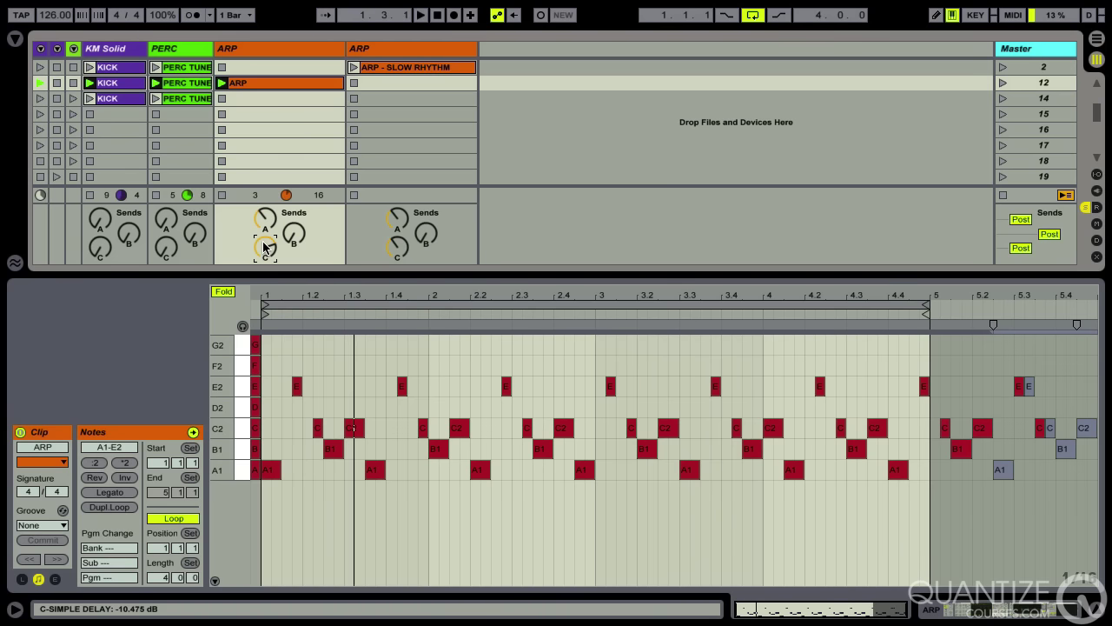
scroll(264, 248, "down", 2)
scroll(264, 247, "down", 3)
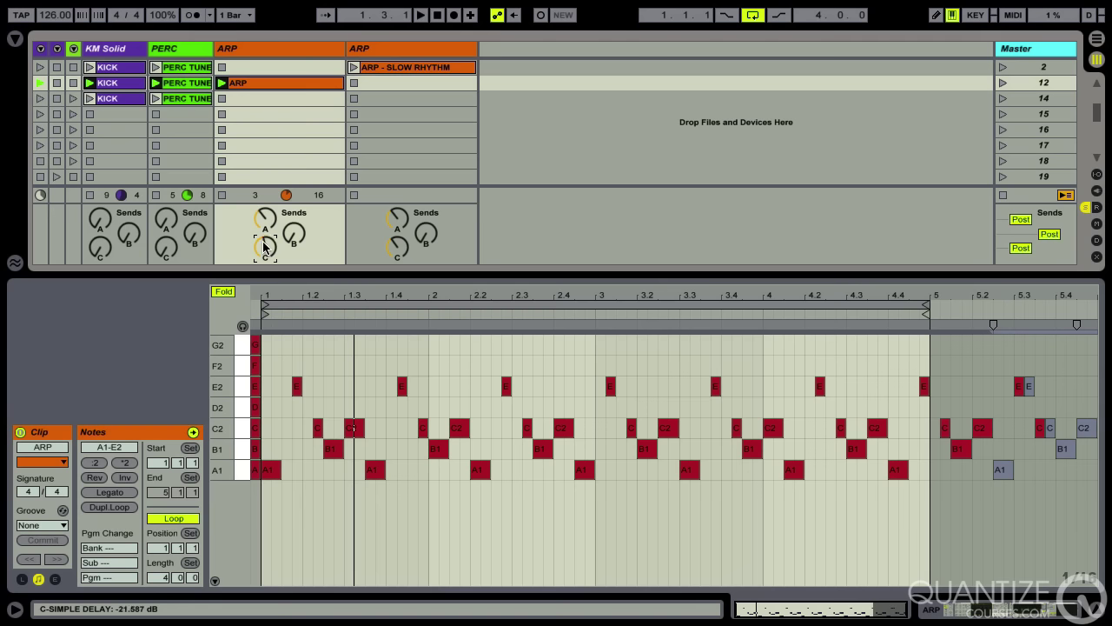